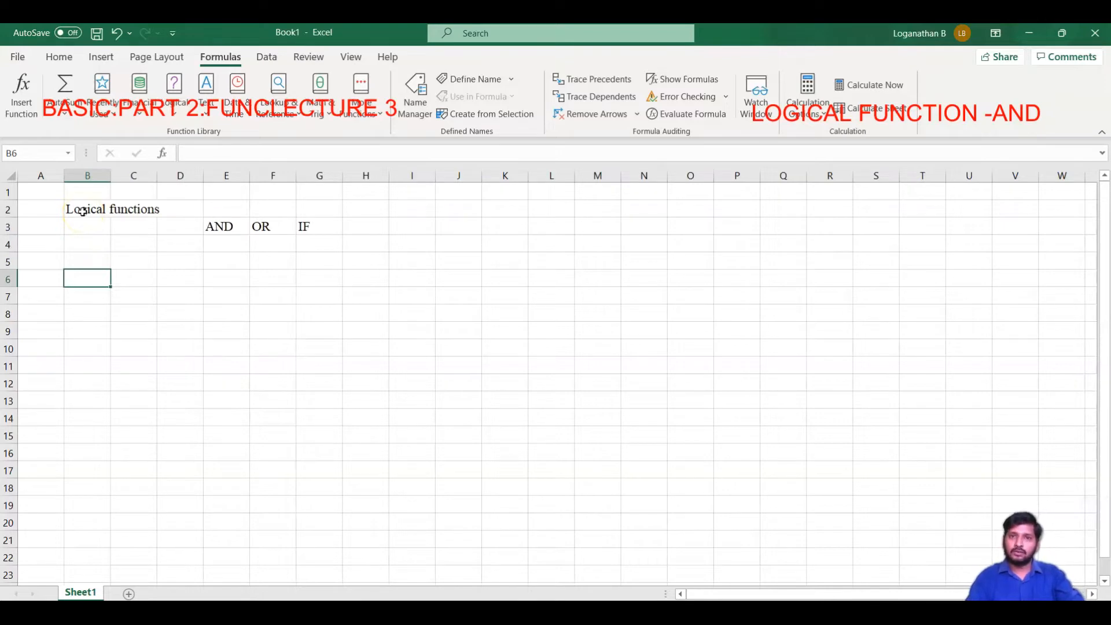
Enter the column headers Score 1 and Score 2 in B6 and C6
{"action": "type", "text": "Score 1"}
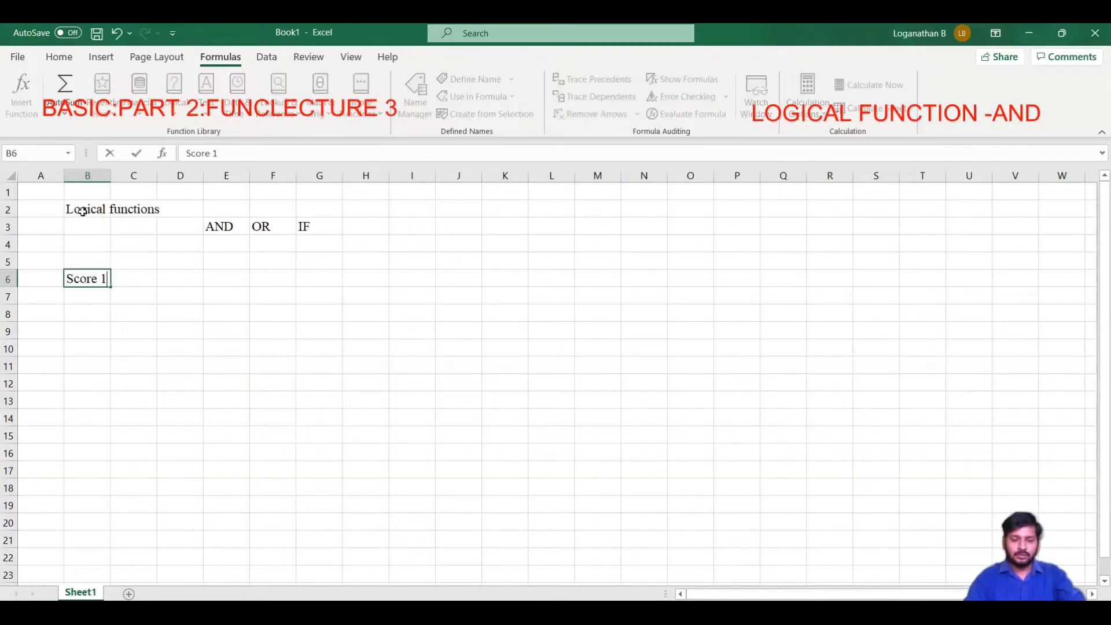
{"action": "key", "text": "Tab"}
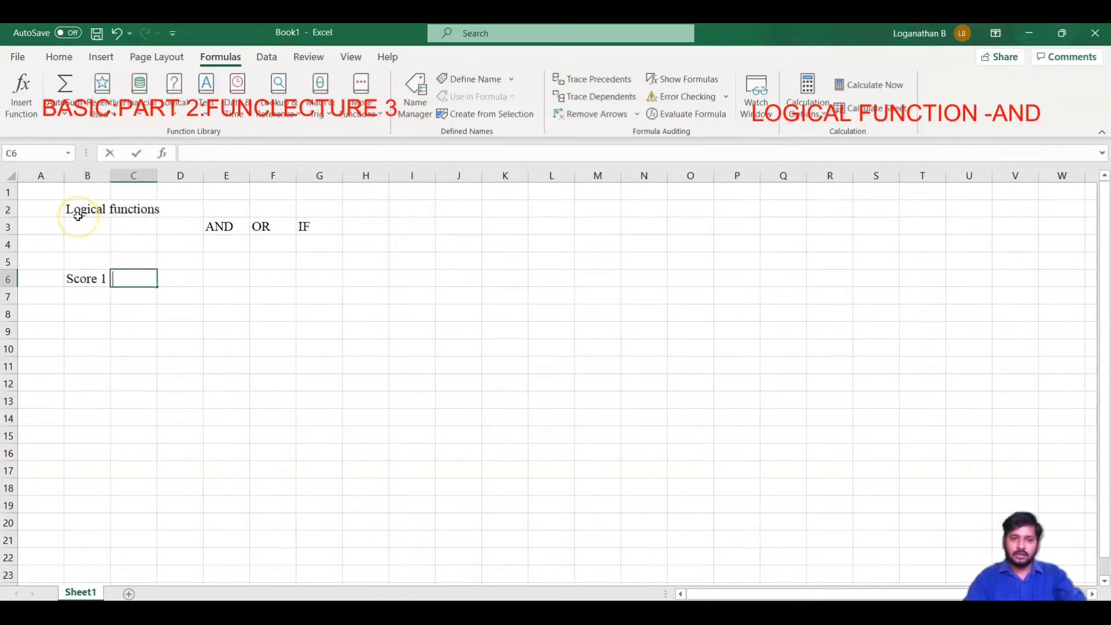
{"action": "type", "text": "Score 2"}
{"action": "key", "text": "Return"}
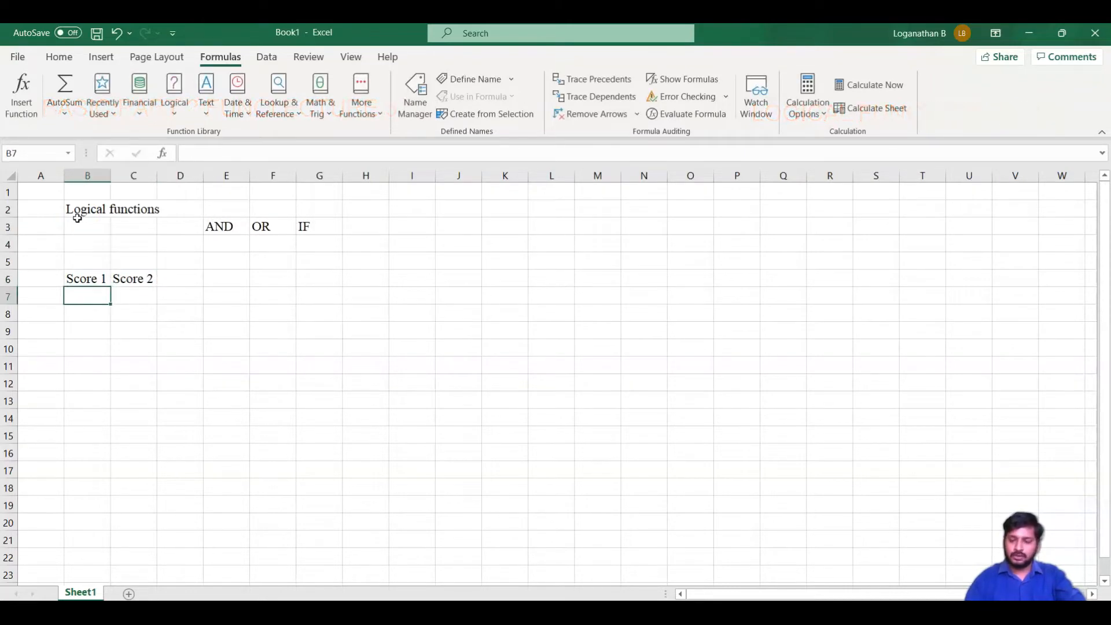
Fill the Score 1 column with 12, 34, 55, 66, 76, 43 and 23 in B7:B13
{"action": "type", "text": "12"}
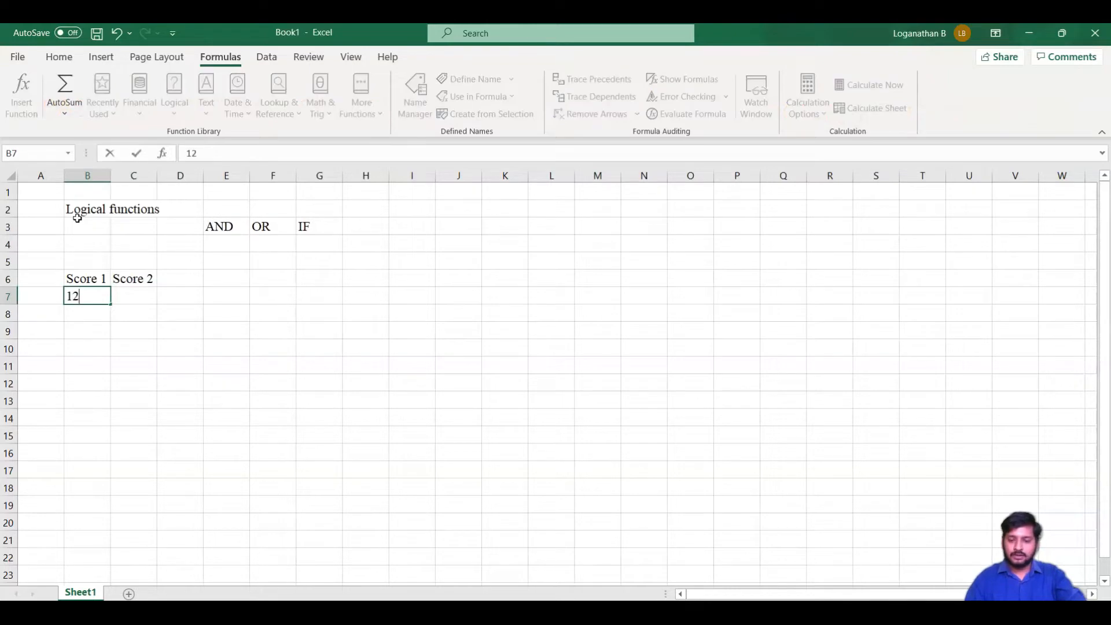
{"action": "key", "text": "Return"}
{"action": "type", "text": "34"}
{"action": "key", "text": "Return"}
{"action": "type", "text": "55"}
{"action": "key", "text": "Return"}
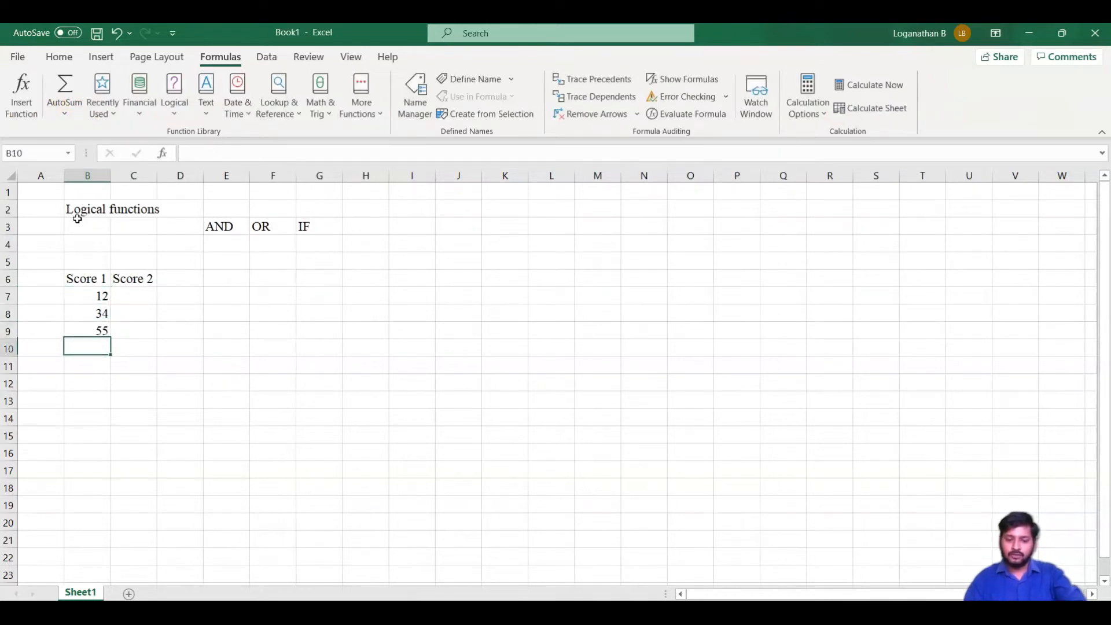
{"action": "type", "text": "66"}
{"action": "key", "text": "Return"}
{"action": "type", "text": "76"}
{"action": "key", "text": "Return"}
{"action": "type", "text": "43"}
{"action": "key", "text": "Return"}
{"action": "type", "text": "23"}
{"action": "key", "text": "Return"}
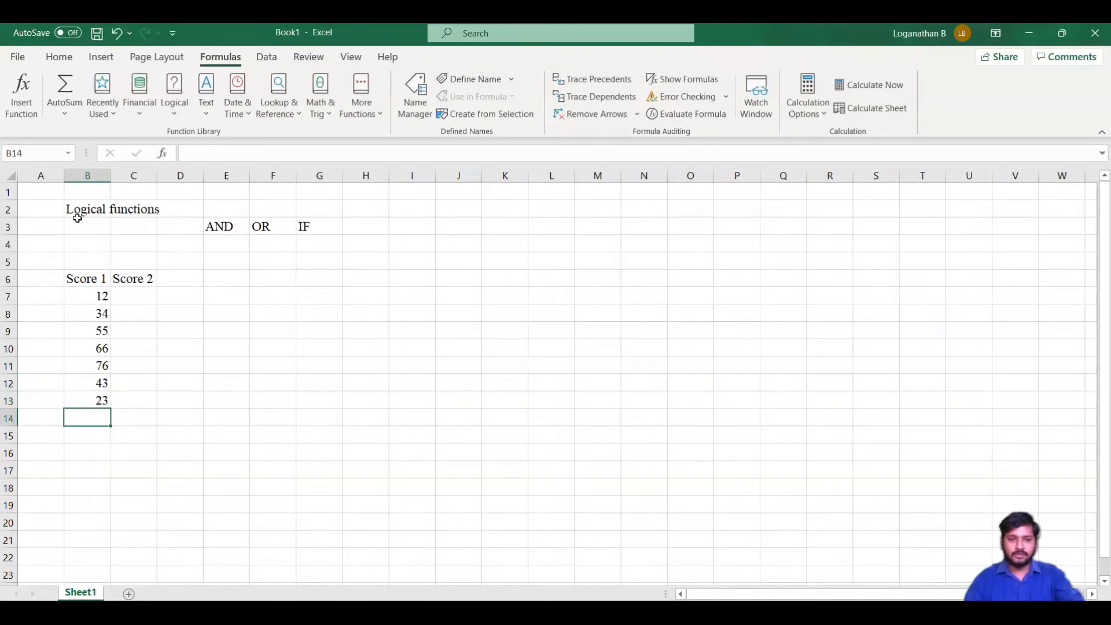
Fill the Score 2 column with 5, 76, 32, 13, 44, 87 and 9 in C7:C13
{"action": "key", "text": "Up"}
{"action": "key", "text": "Up"}
{"action": "key", "text": "Up"}
{"action": "key", "text": "Up"}
{"action": "key", "text": "Up"}
{"action": "key", "text": "Up"}
{"action": "key", "text": "Up"}
{"action": "key", "text": "Right"}
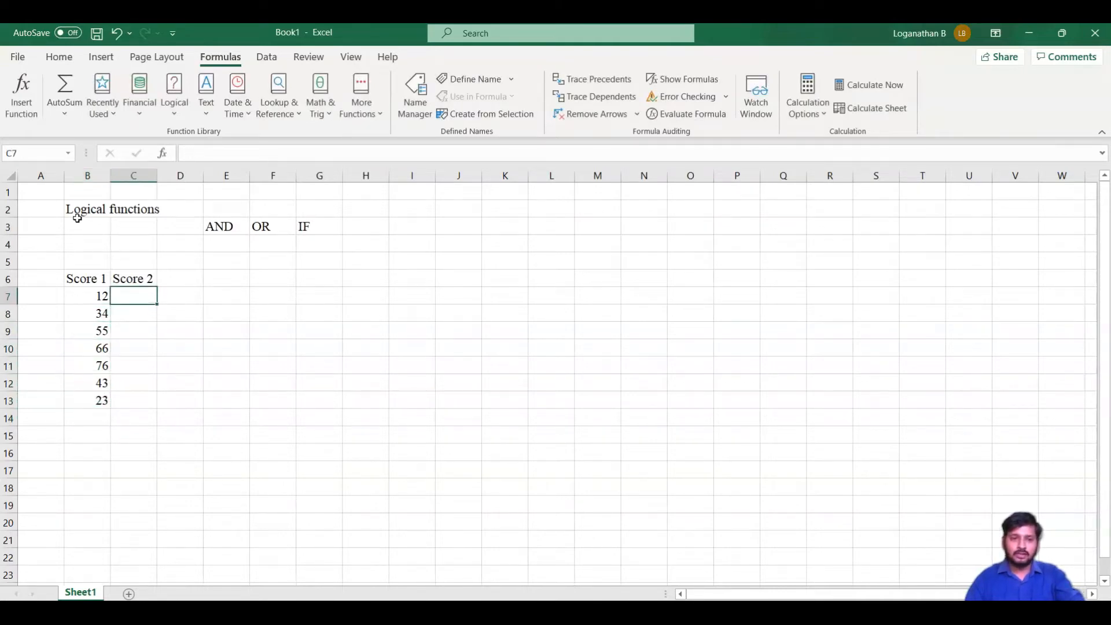
{"action": "type", "text": "5"}
{"action": "key", "text": "Return"}
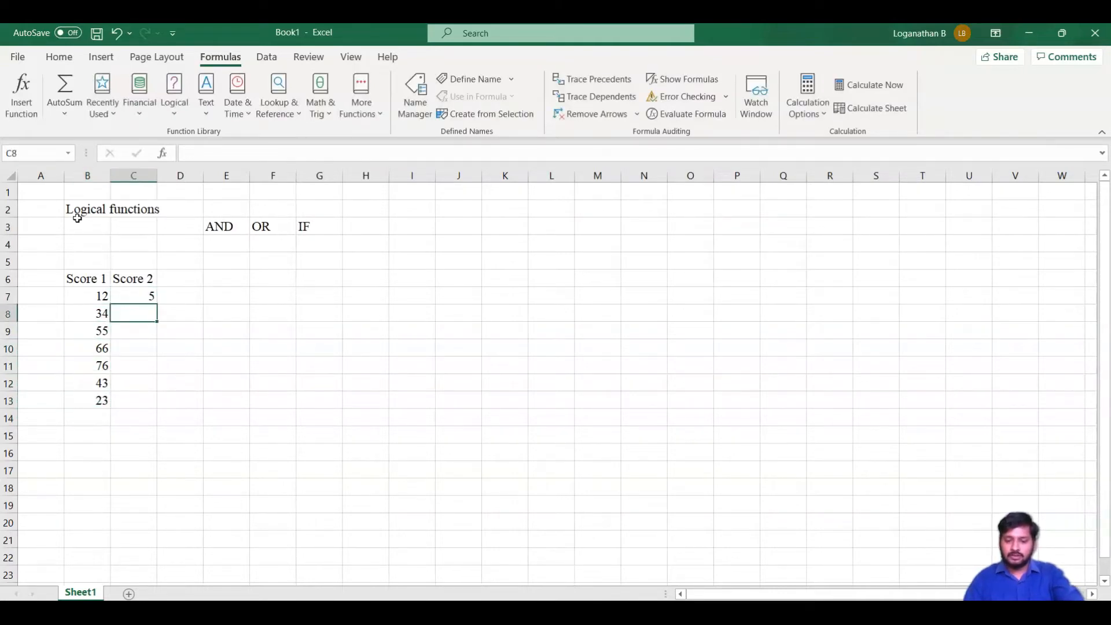
{"action": "type", "text": "76"}
{"action": "key", "text": "Return"}
{"action": "type", "text": "32"}
{"action": "key", "text": "Return"}
{"action": "type", "text": "13"}
{"action": "key", "text": "Return"}
{"action": "type", "text": "44"}
{"action": "key", "text": "Return"}
{"action": "type", "text": "87"}
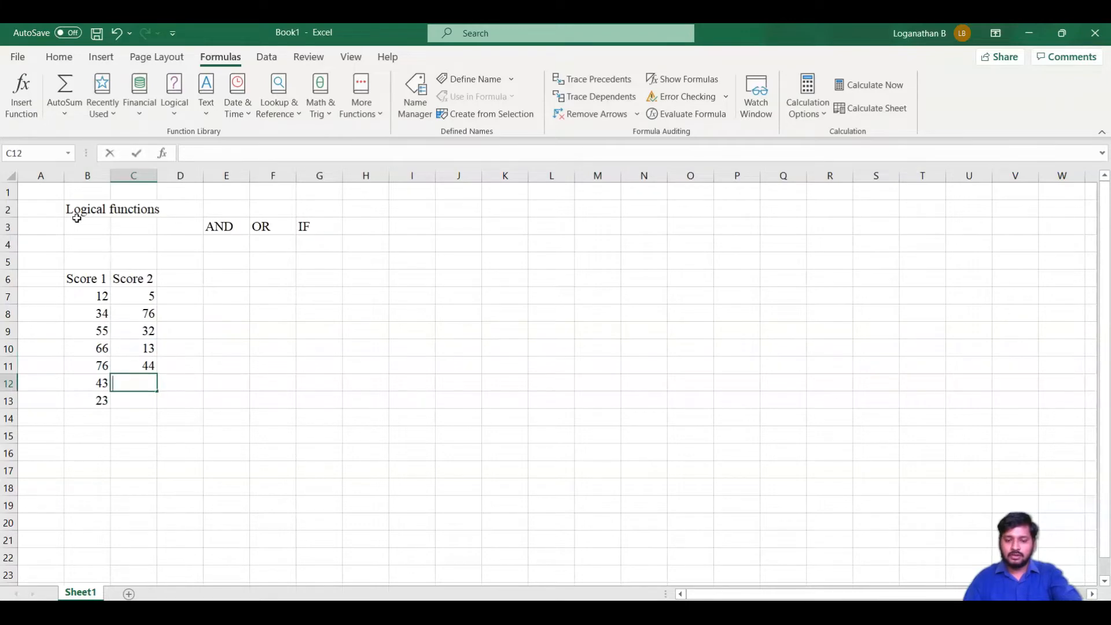
{"action": "key", "text": "Return"}
{"action": "type", "text": "9"}
{"action": "key", "text": "Return"}
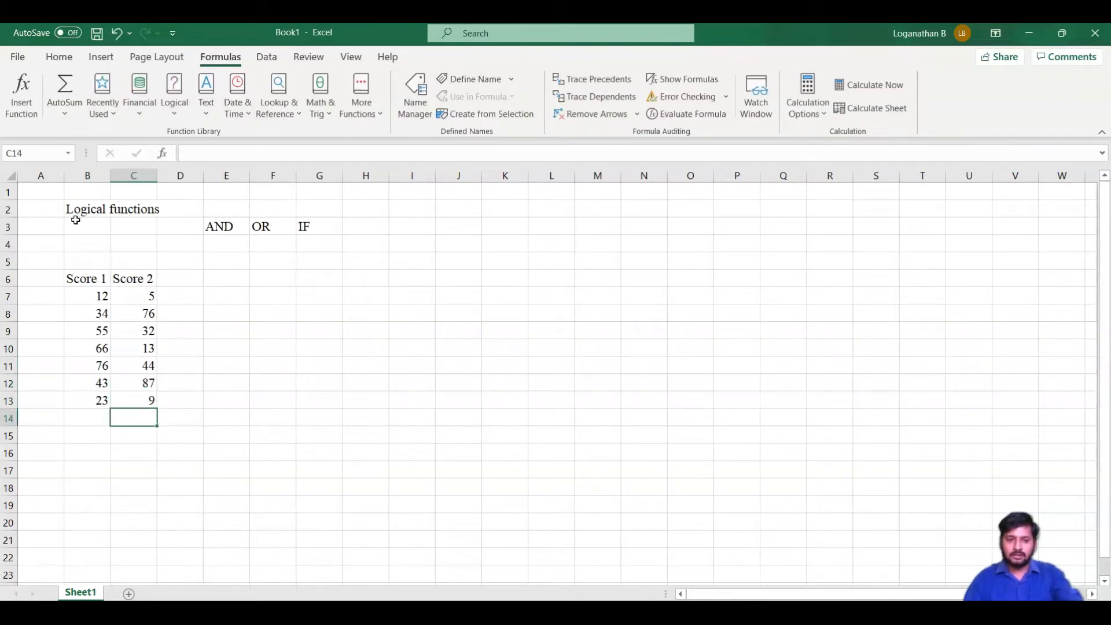
{"action": "key", "text": "Up"}
{"action": "key", "text": "Up"}
{"action": "key", "text": "Up"}
{"action": "key", "text": "Up"}
{"action": "key", "text": "Up"}
{"action": "key", "text": "Up"}
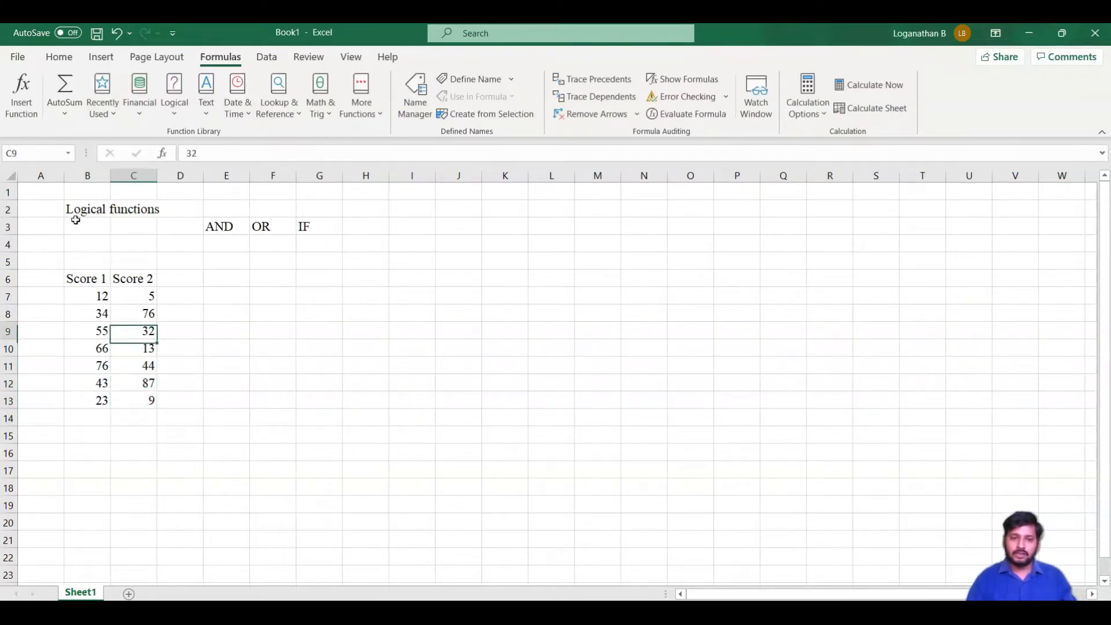
{"action": "key", "text": "Right"}
{"action": "key", "text": "Right"}
{"action": "key", "text": "Up"}
{"action": "key", "text": "Up"}
{"action": "key", "text": "Up"}
{"action": "key", "text": "Down"}
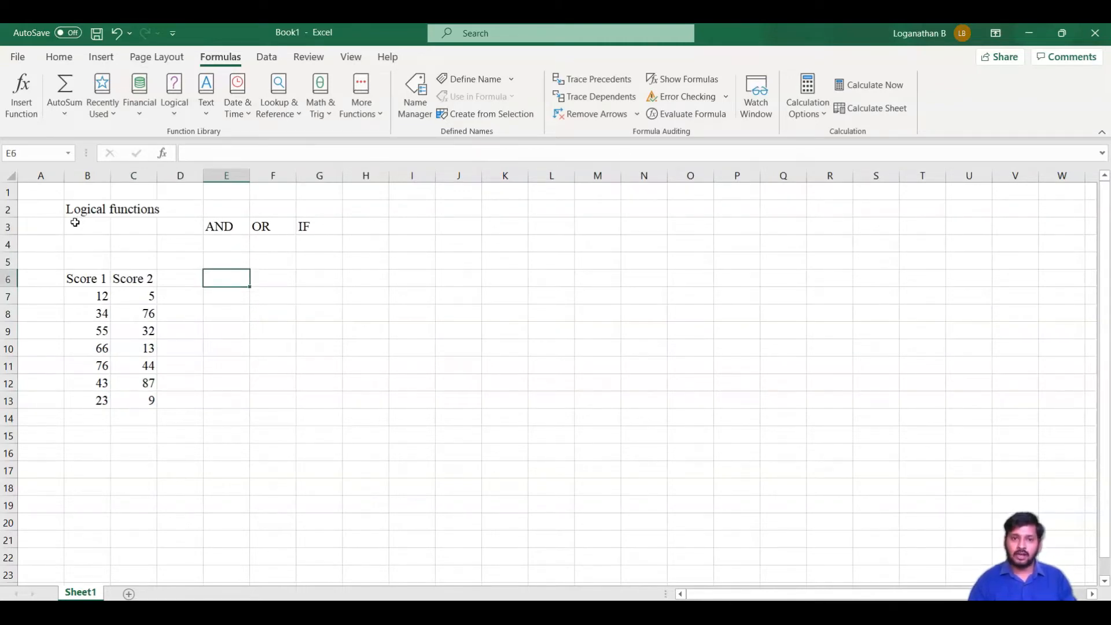
Add the note "conditional test with AND function - score 1>20 and Score 2>10 -> true" in H6
{"action": "key", "text": "Right"}
{"action": "key", "text": "Right"}
{"action": "key", "text": "Right"}
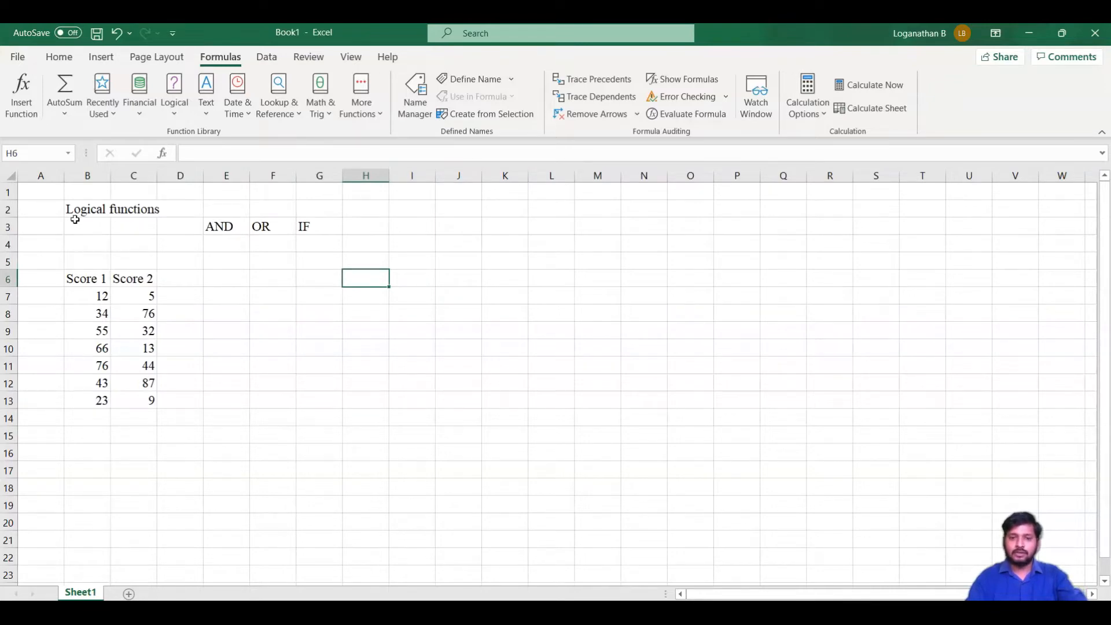
{"action": "type", "text": "con"}
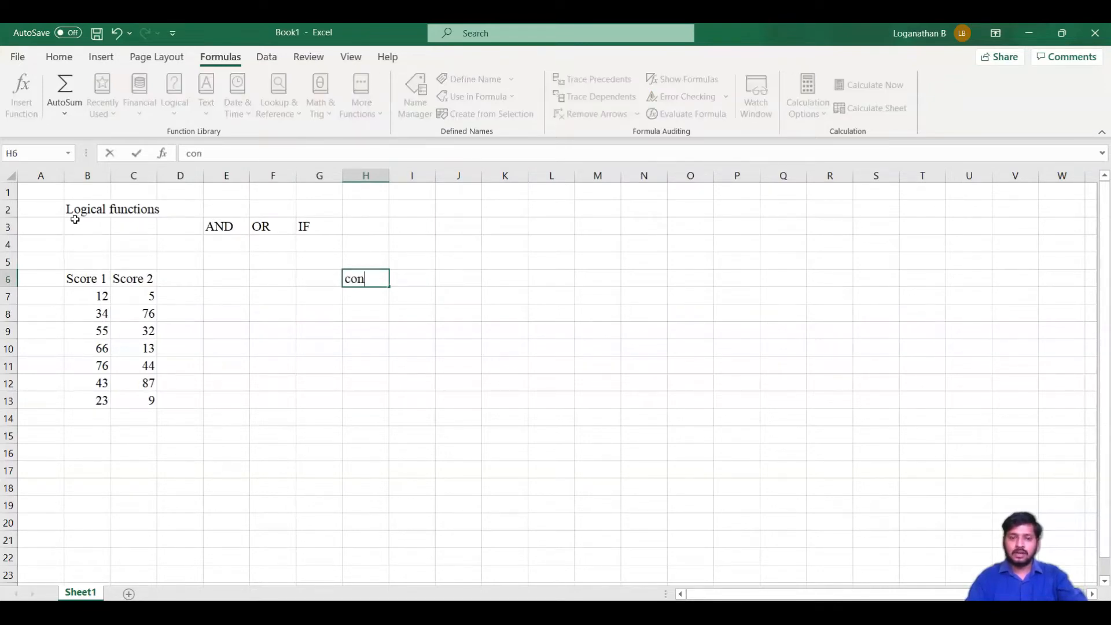
{"action": "type", "text": "ditional test wi"}
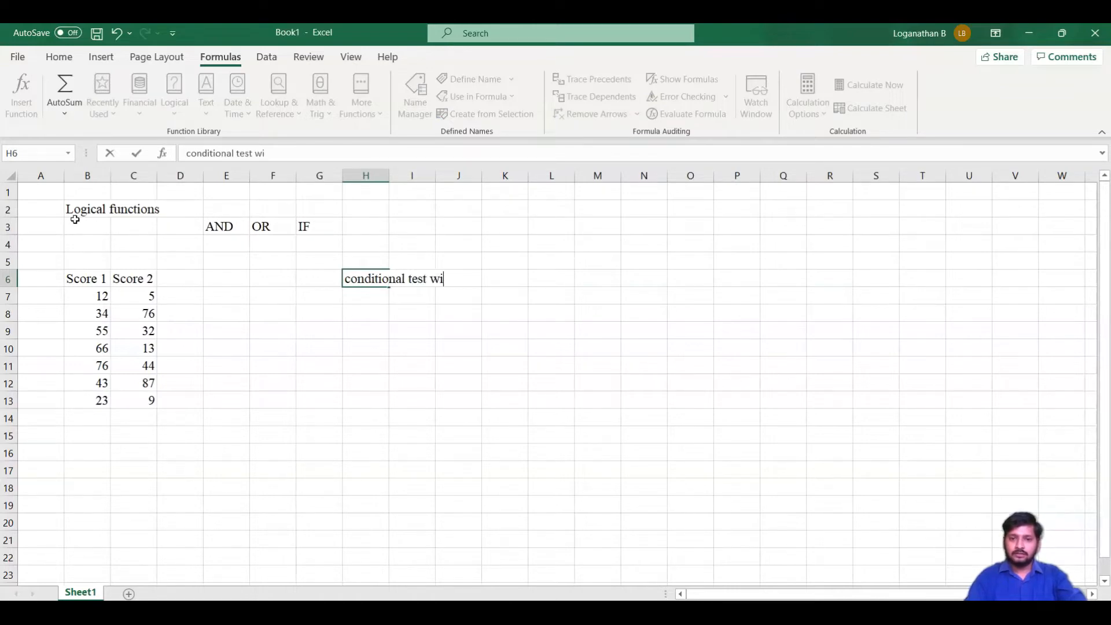
{"action": "type", "text": "th and"}
{"action": "key", "text": "BackSpace"}
{"action": "key", "text": "BackSpace"}
{"action": "key", "text": "BackSpace"}
{"action": "type", "text": "AND FU"}
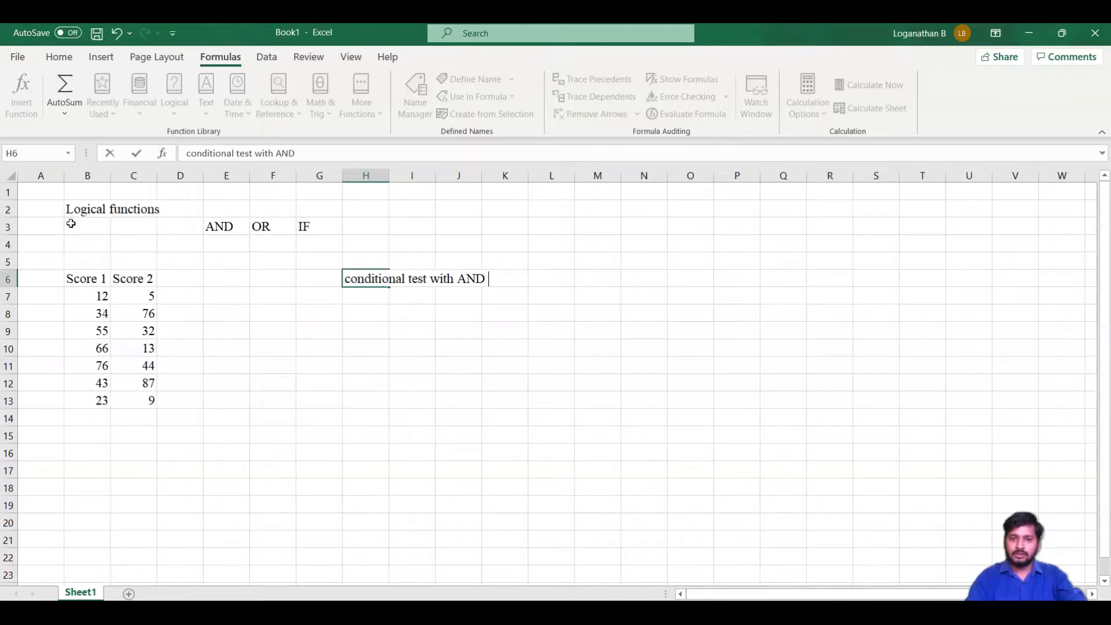
{"action": "key", "text": "BackSpace"}
{"action": "key", "text": "BackSpace"}
{"action": "type", "text": "function "}
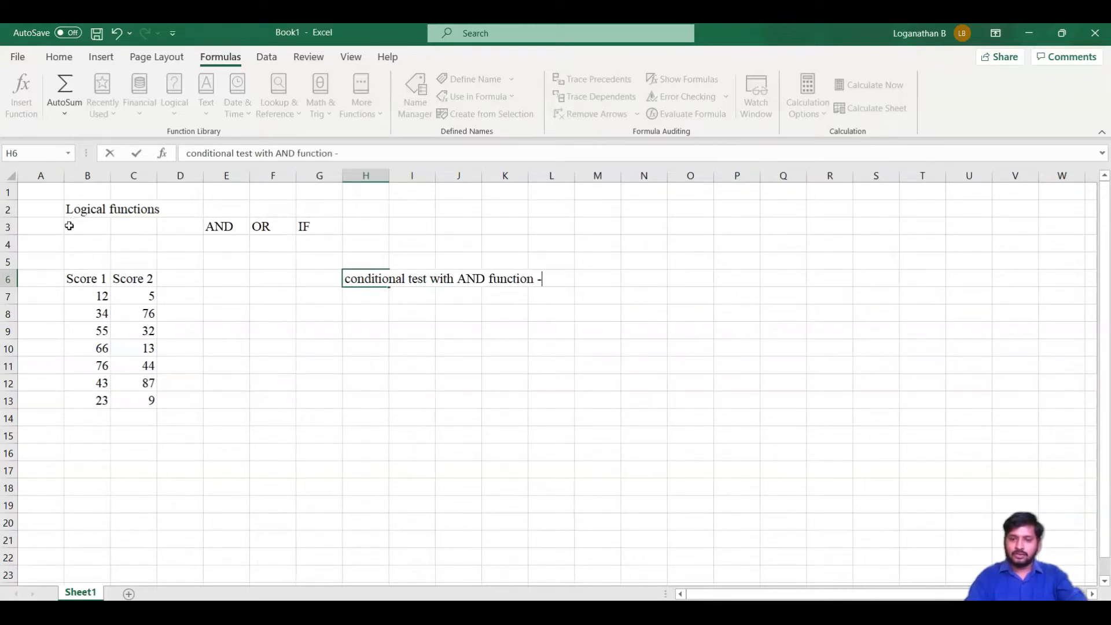
{"action": "type", "text": "- scor"}
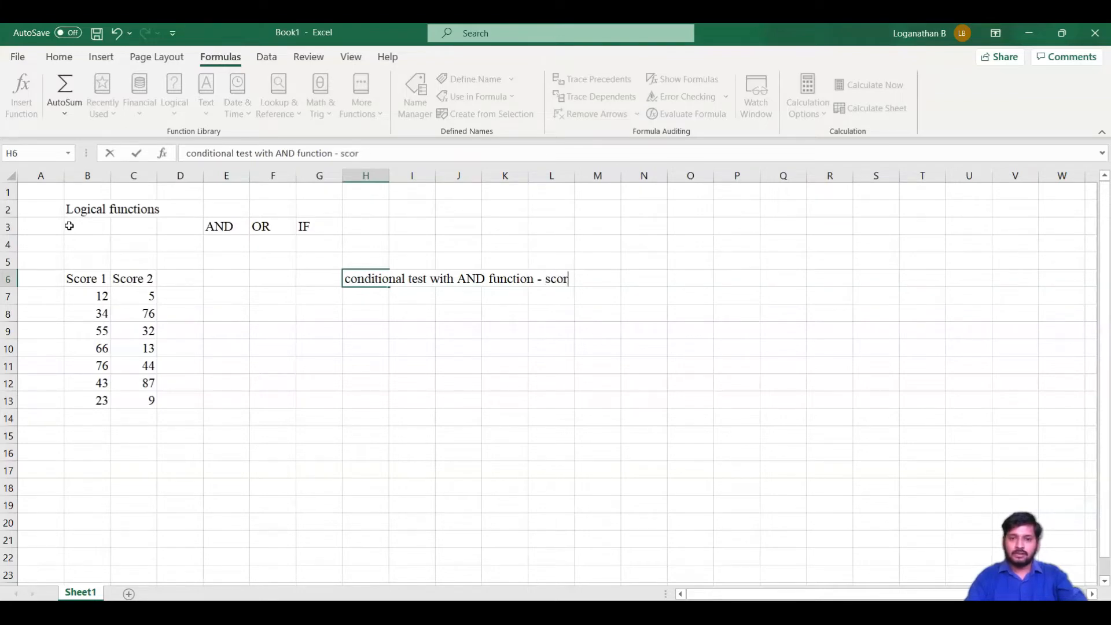
{"action": "type", "text": "e 1>20 and "}
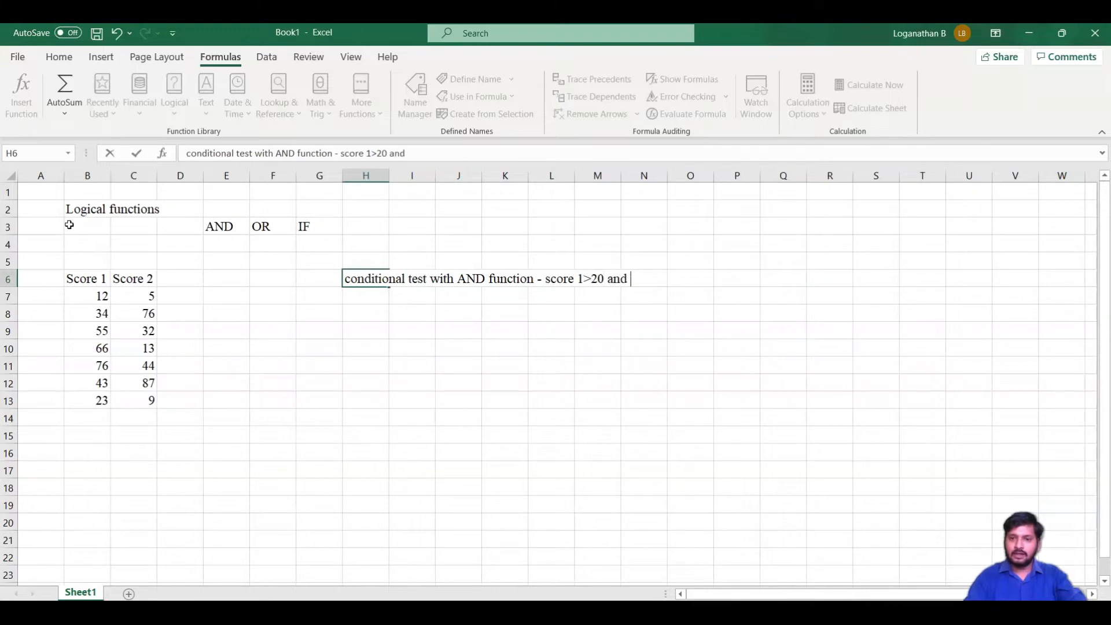
{"action": "type", "text": "Score 2"}
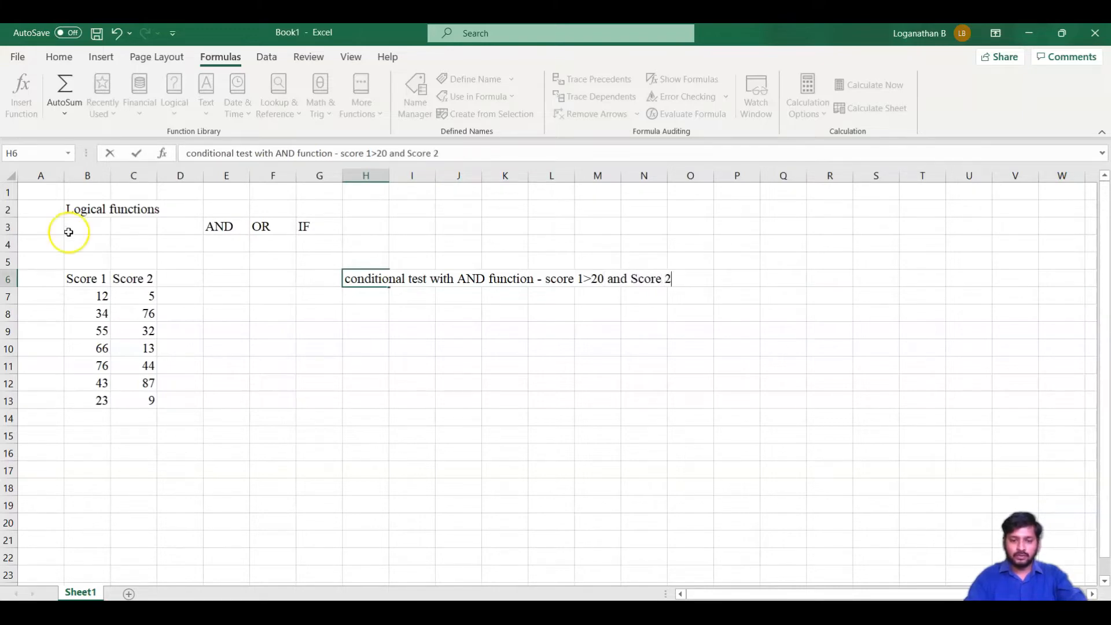
{"action": "type", "text": ">10"}
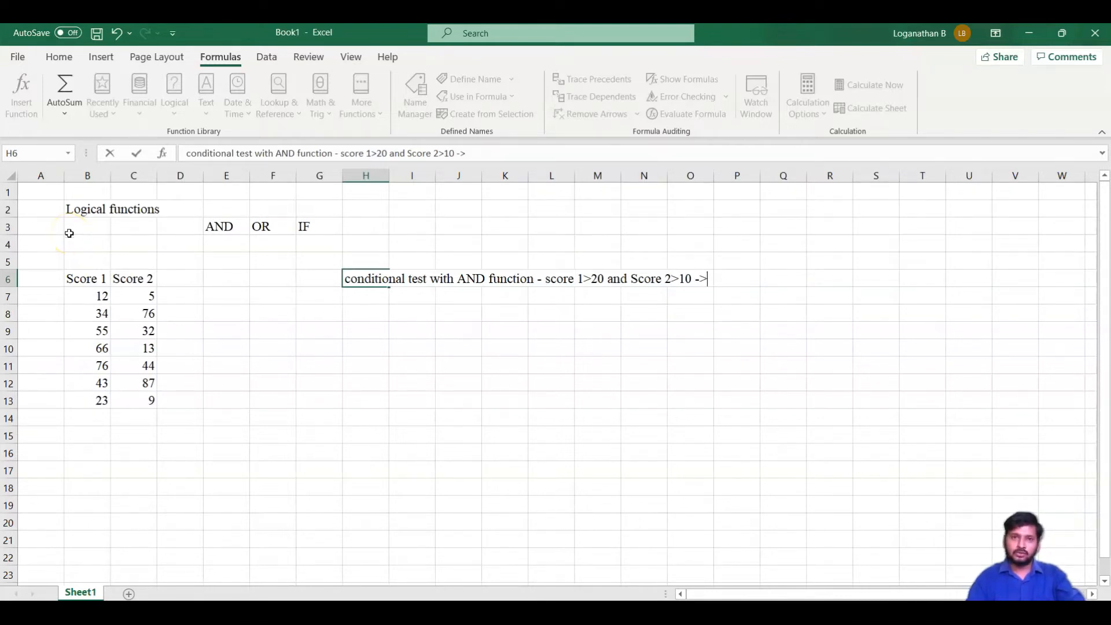
{"action": "type", "text": "-> true"}
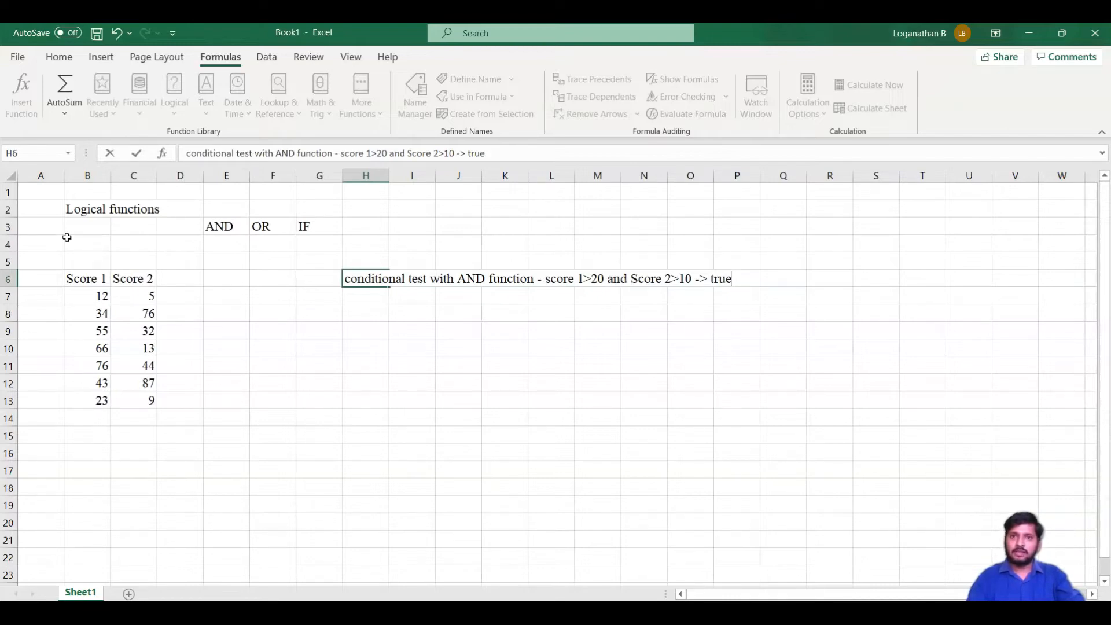
Select E7:E13 and fill it with the formula =AND(B7>20,C7>10) in one go
{"action": "key", "text": "Left"}
{"action": "key", "text": "Left"}
{"action": "key", "text": "Left"}
{"action": "key", "text": "Left"}
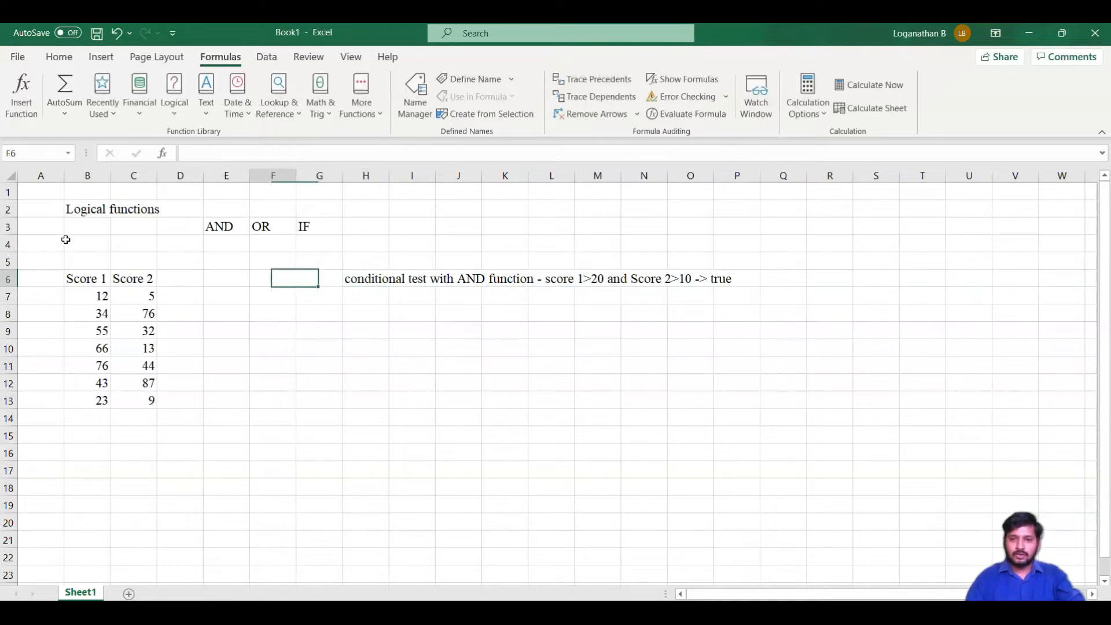
{"action": "key", "text": "Down"}
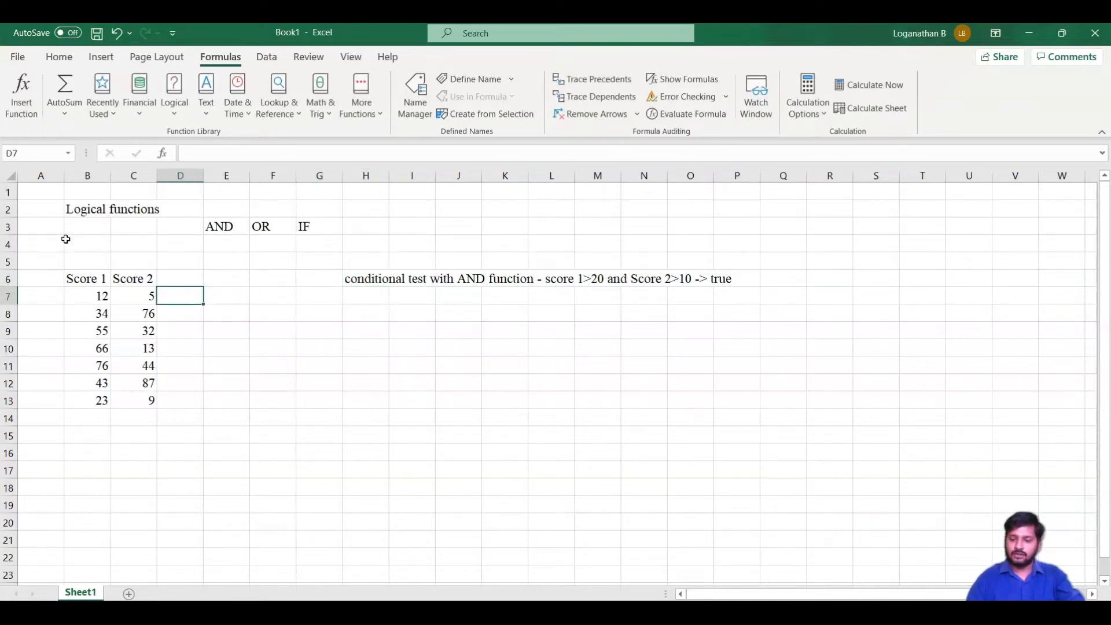
{"action": "key", "text": "Right"}
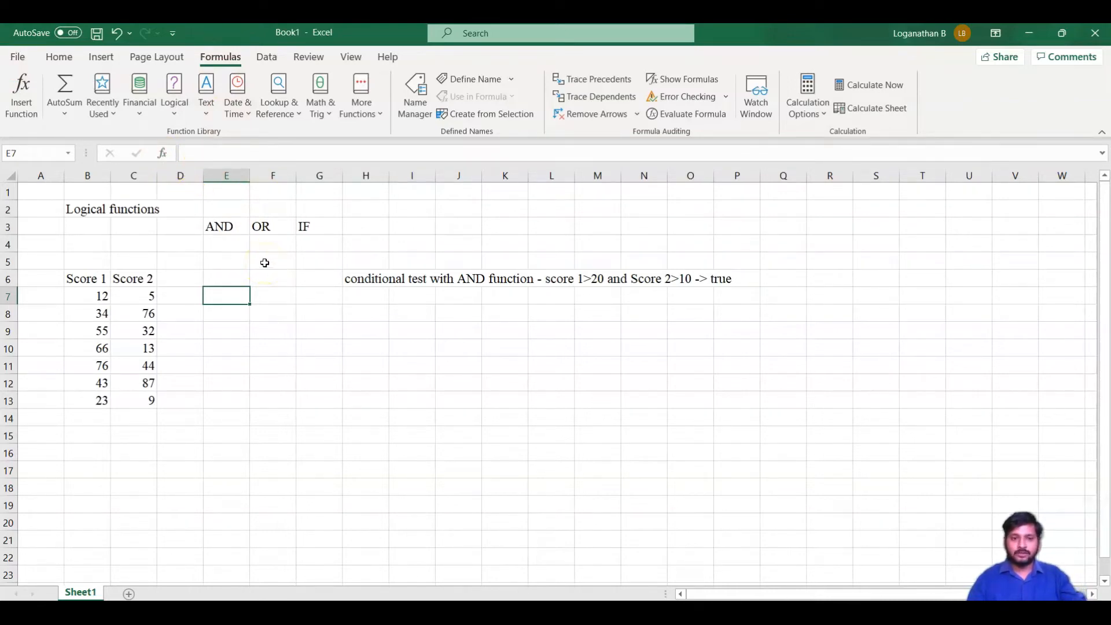
{"action": "key", "text": "shift+Down"}
{"action": "key", "text": "shift+Down"}
{"action": "key", "text": "shift+Down"}
{"action": "key", "text": "shift+Down"}
{"action": "key", "text": "shift+Down"}
{"action": "key", "text": "shift+Down"}
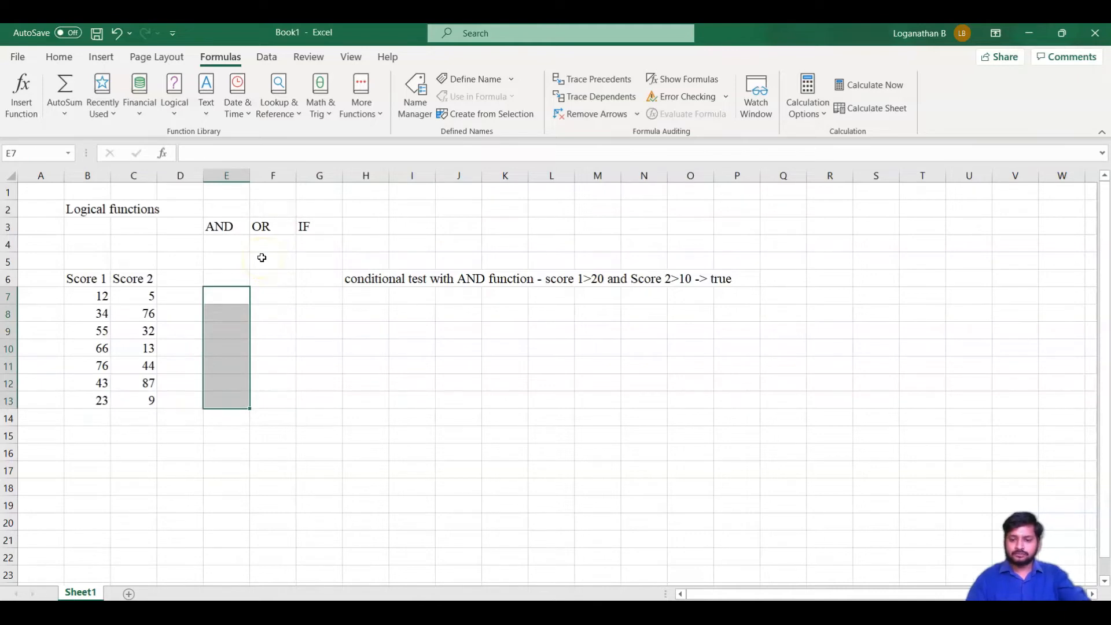
{"action": "type", "text": "="}
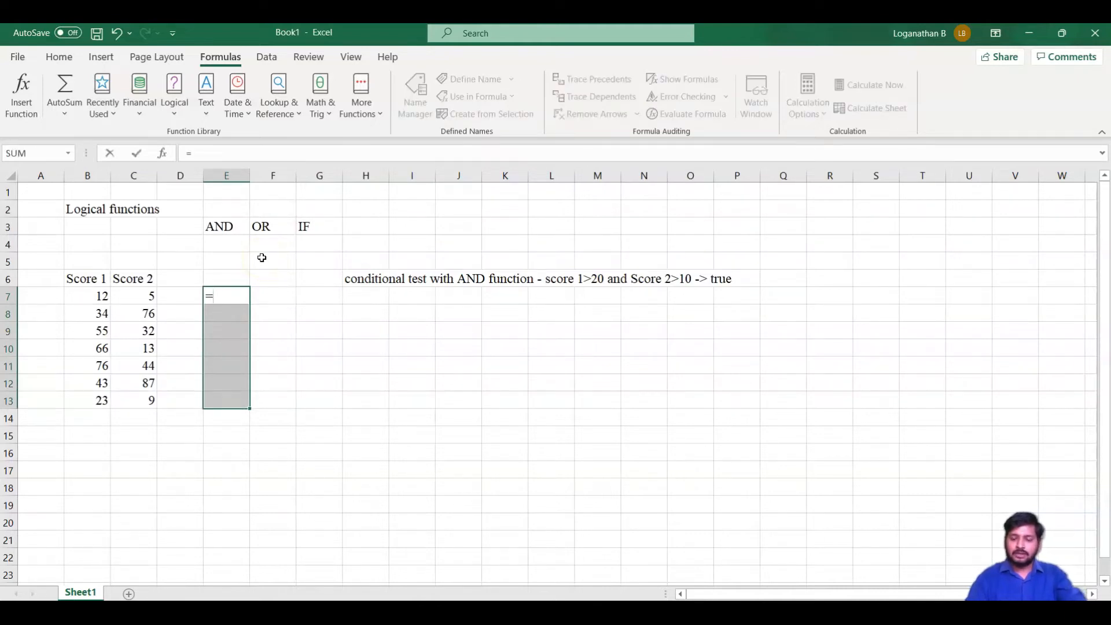
{"action": "type", "text": "an"}
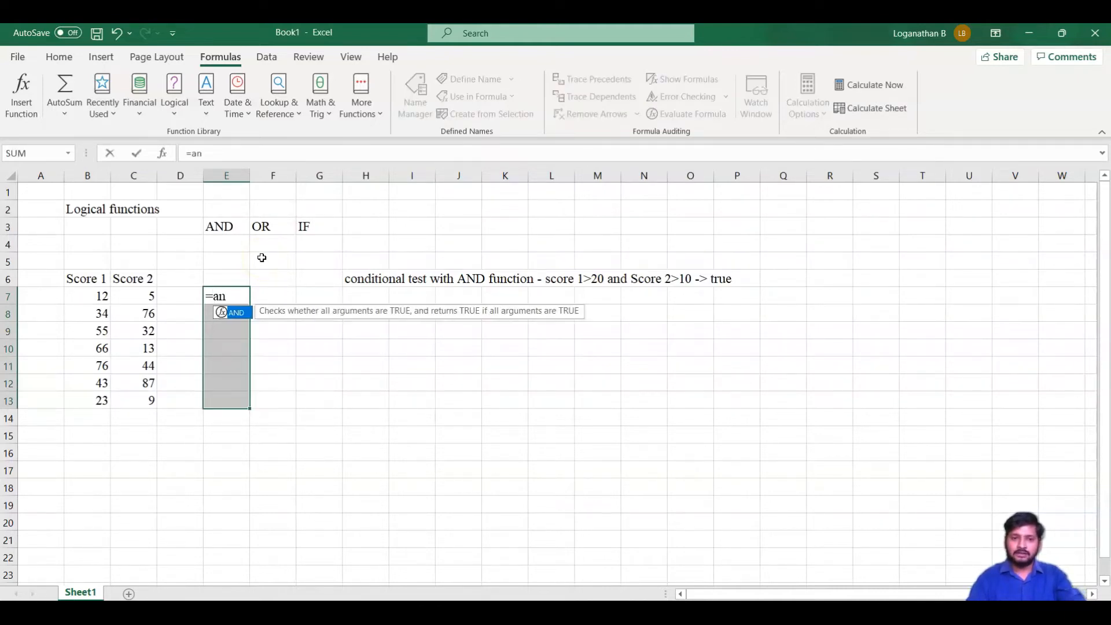
{"action": "key", "text": "Tab"}
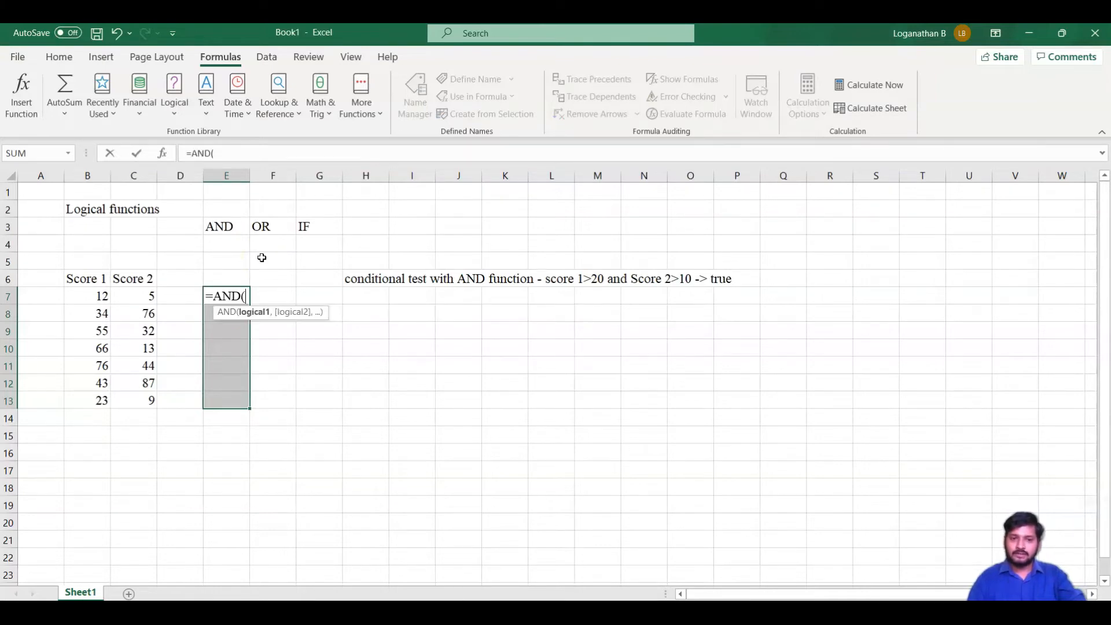
{"action": "left_click", "coordinate": [255, 316]}
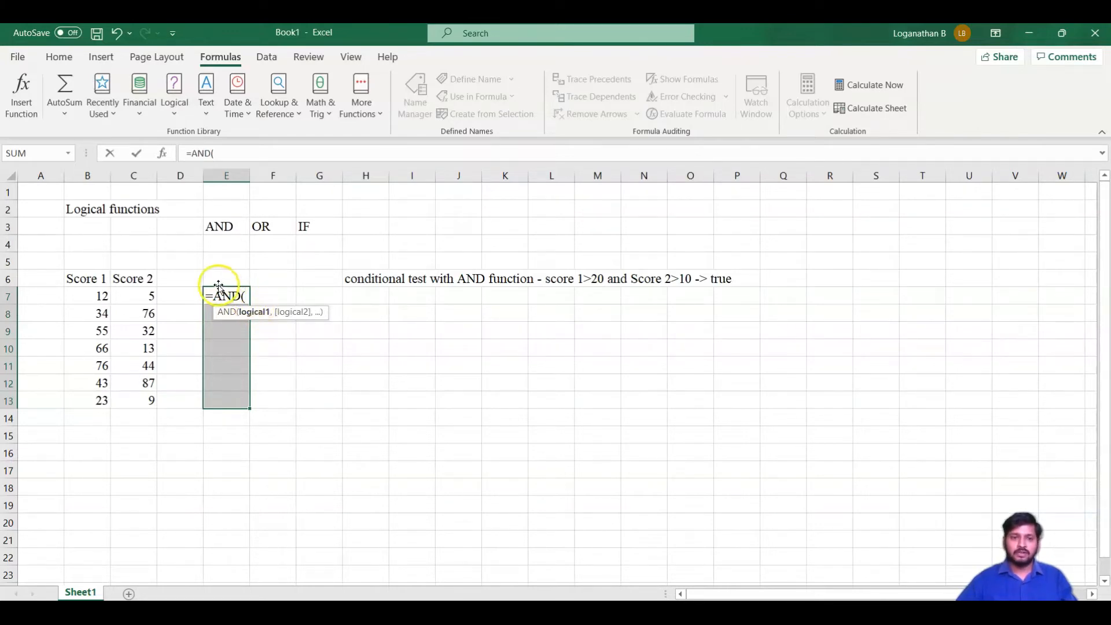
{"action": "left_click", "coordinate": [134, 296]}
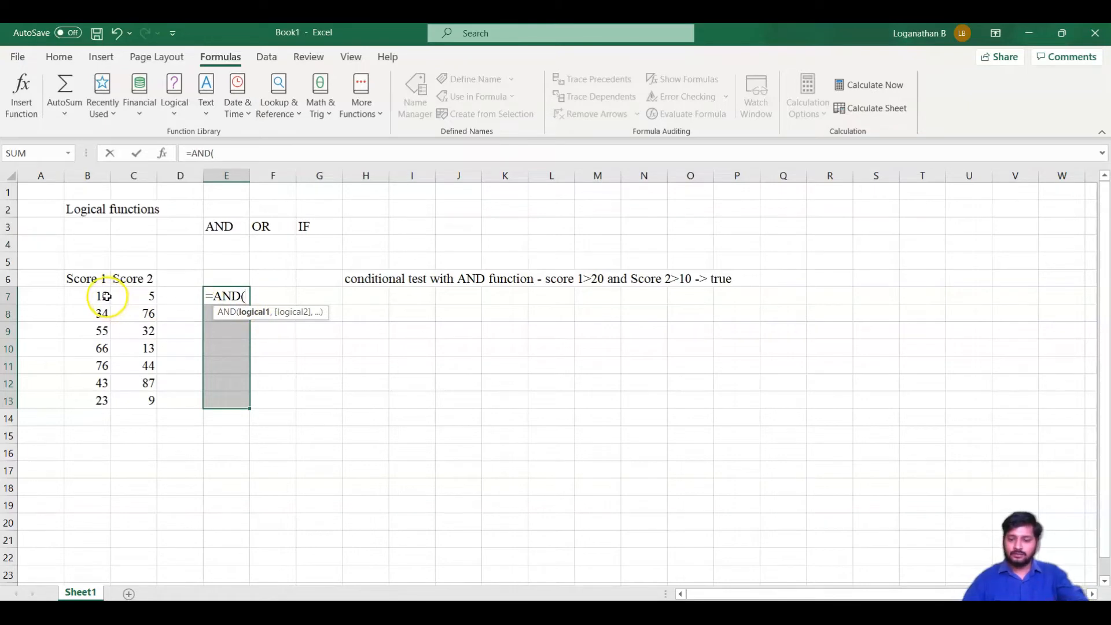
{"action": "left_click", "coordinate": [102, 295]}
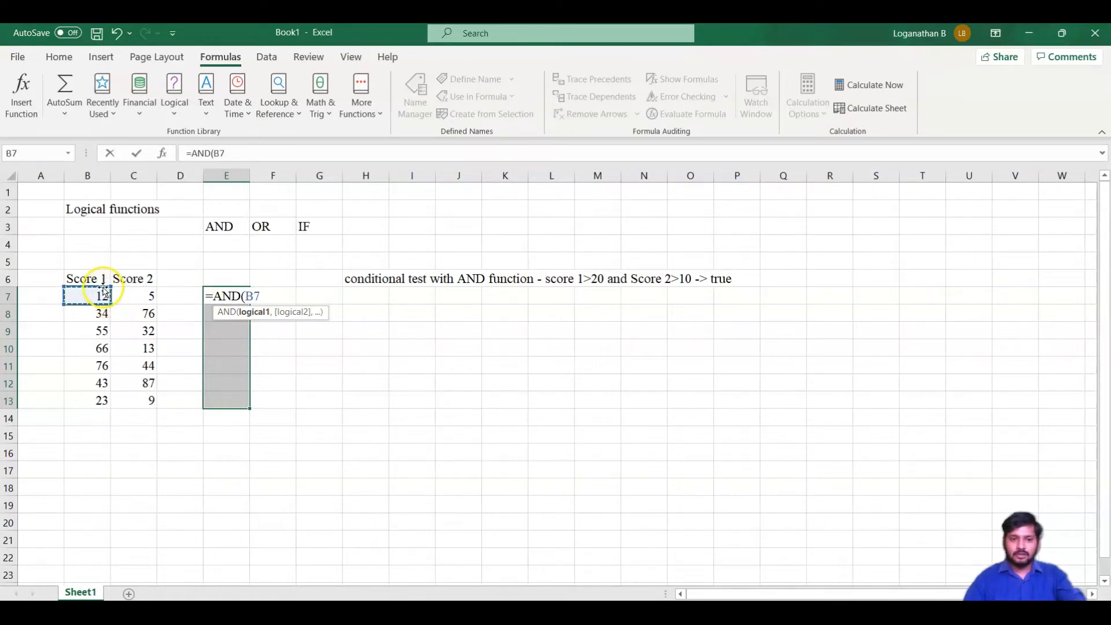
{"action": "type", "text": ">"}
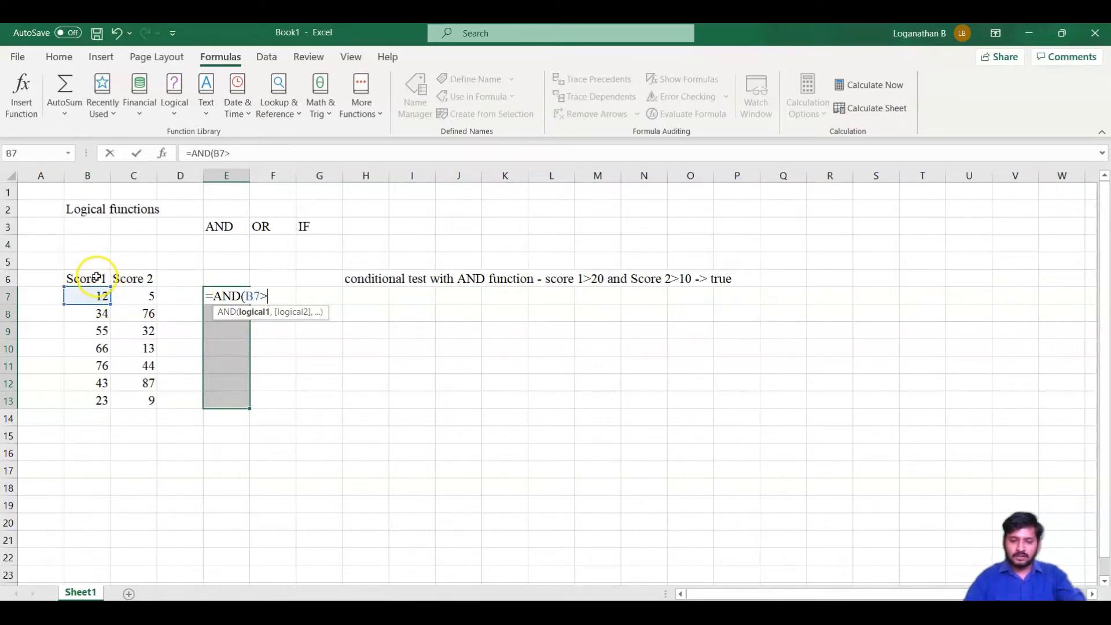
{"action": "type", "text": "20,"}
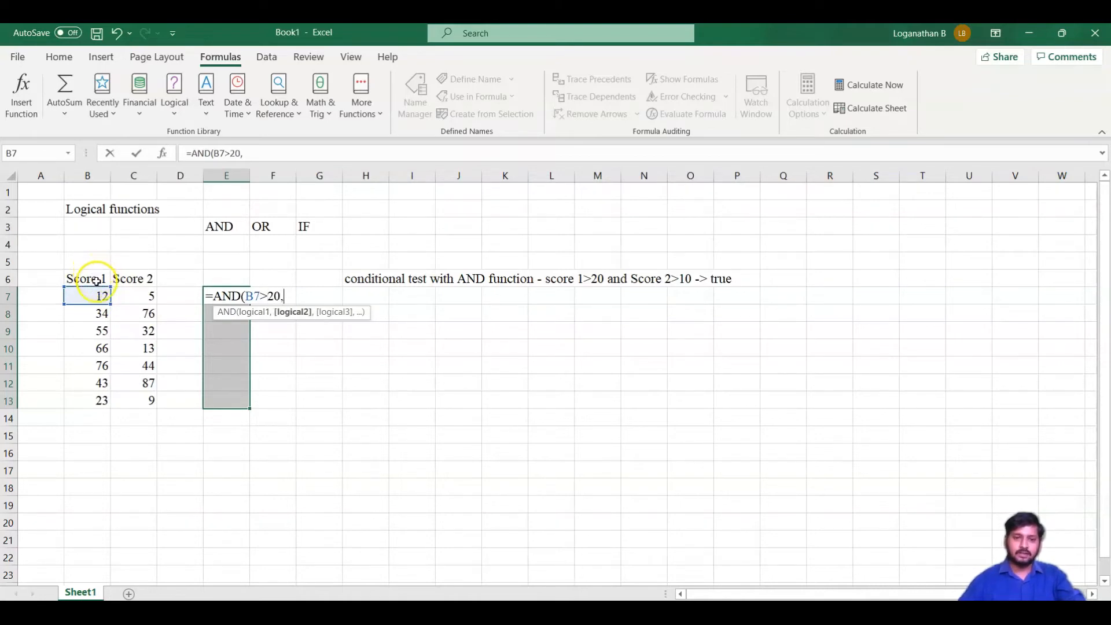
{"action": "key", "text": "Left"}
{"action": "key", "text": "Left"}
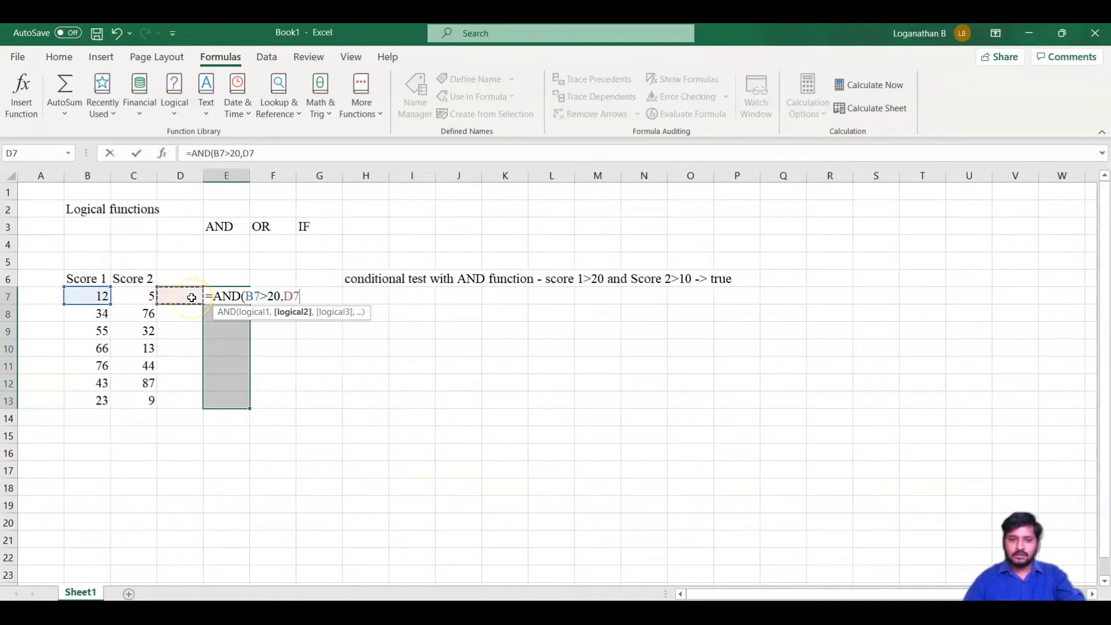
{"action": "type", "text": ">"}
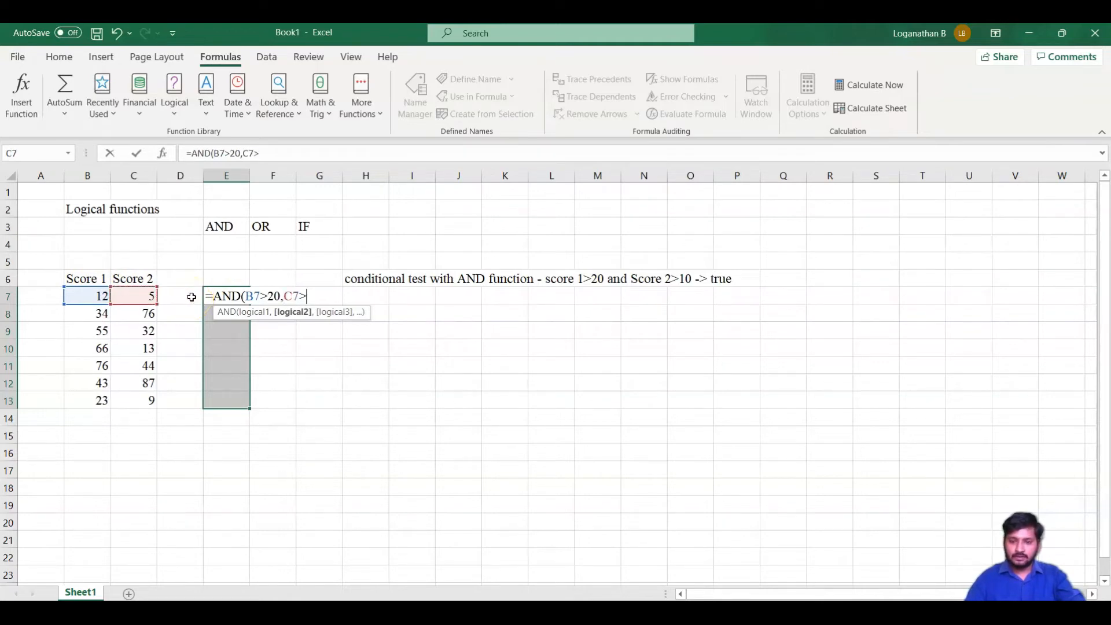
{"action": "type", "text": "10"}
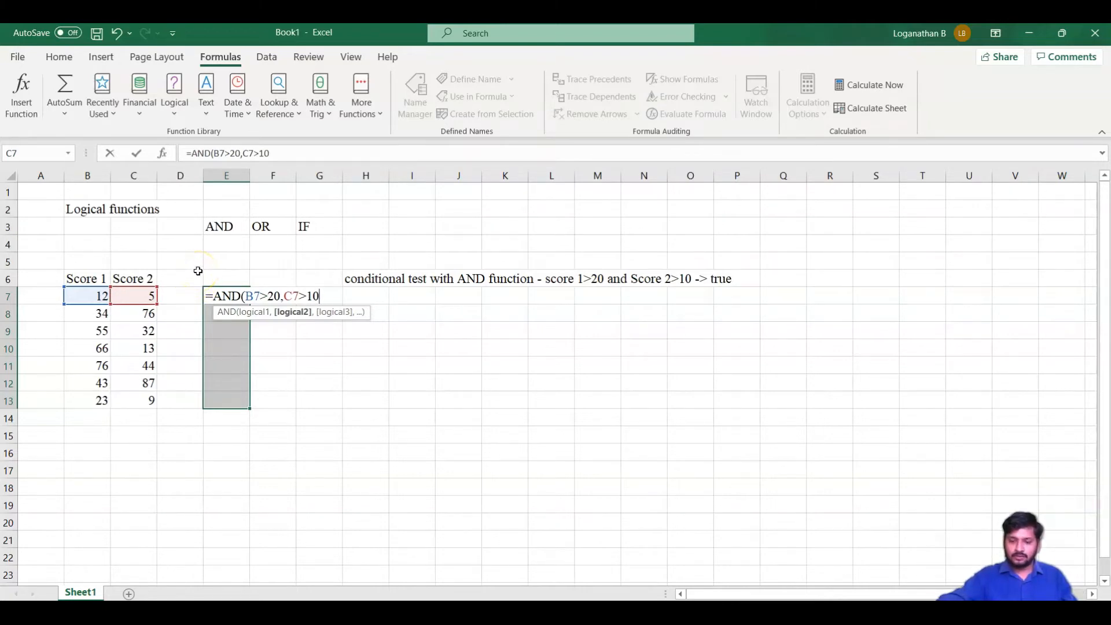
{"action": "type", "text": ")"}
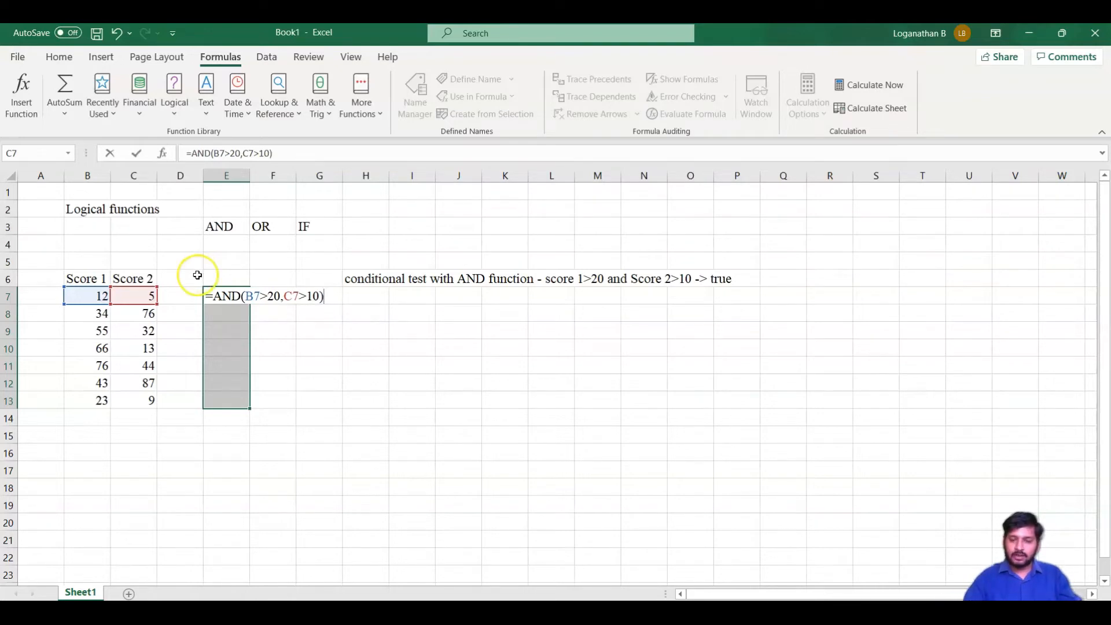
{"action": "key", "text": "ctrl+Return"}
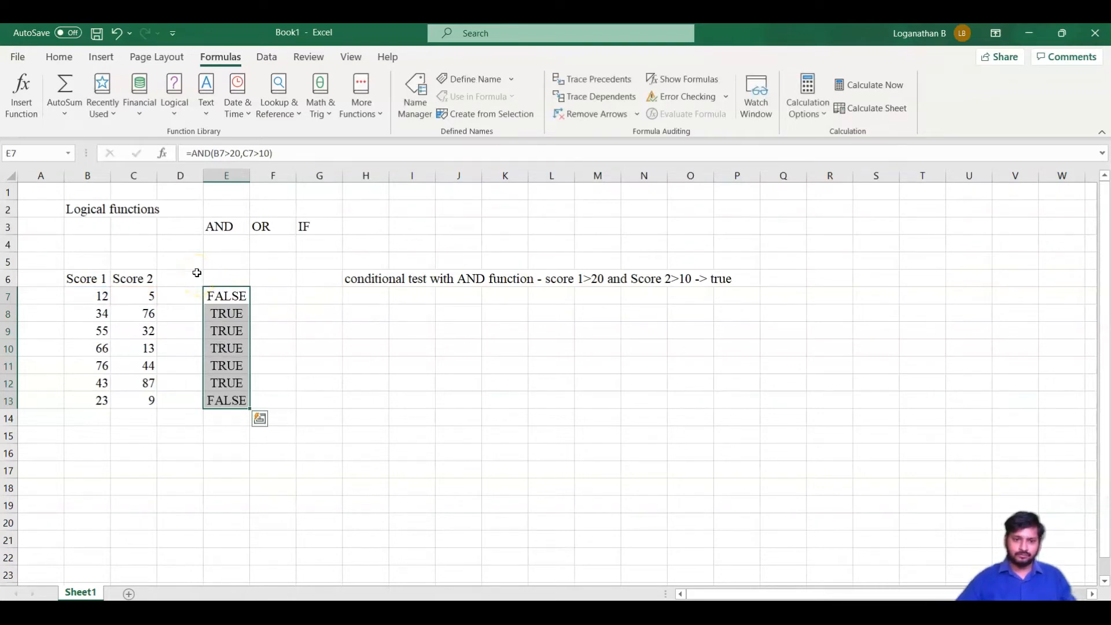
Step through the E7 formula with Evaluate Formula until the final result, then close the dialog
{"action": "left_click", "coordinate": [319, 316]}
{"action": "left_click", "coordinate": [230, 299]}
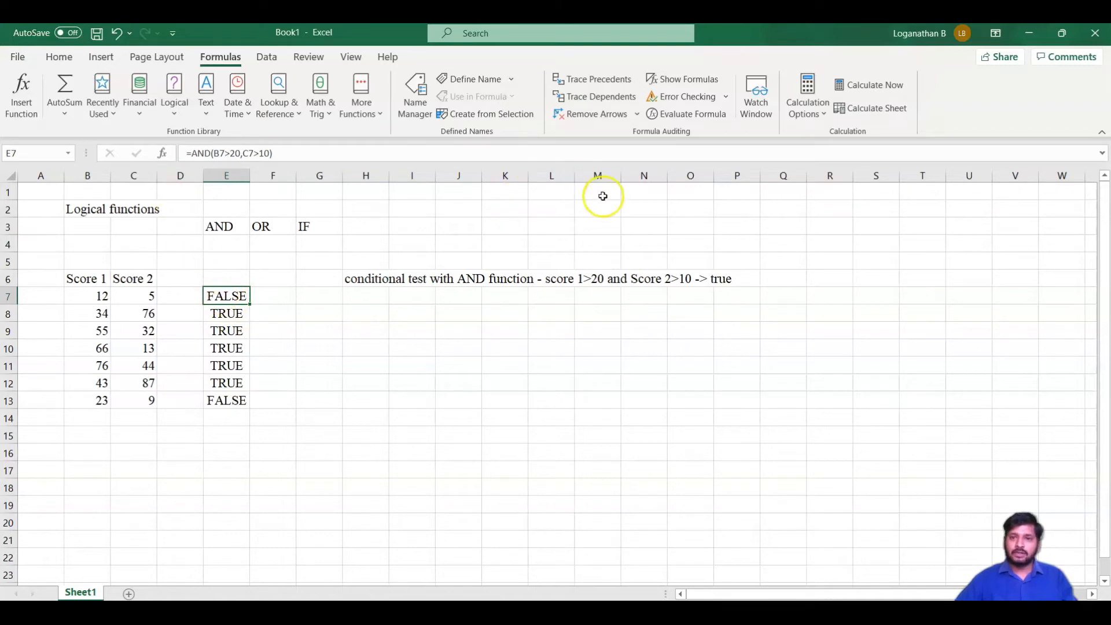
{"action": "left_click", "coordinate": [692, 116]}
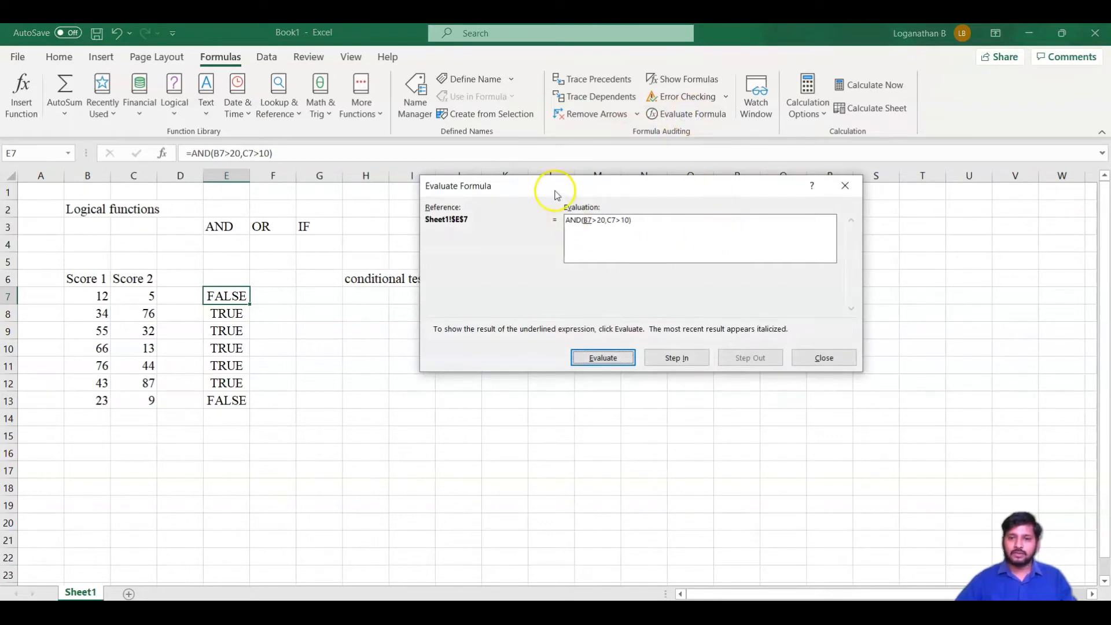
{"action": "left_click_drag", "start_coordinate": [609, 186], "coordinate": [532, 183]}
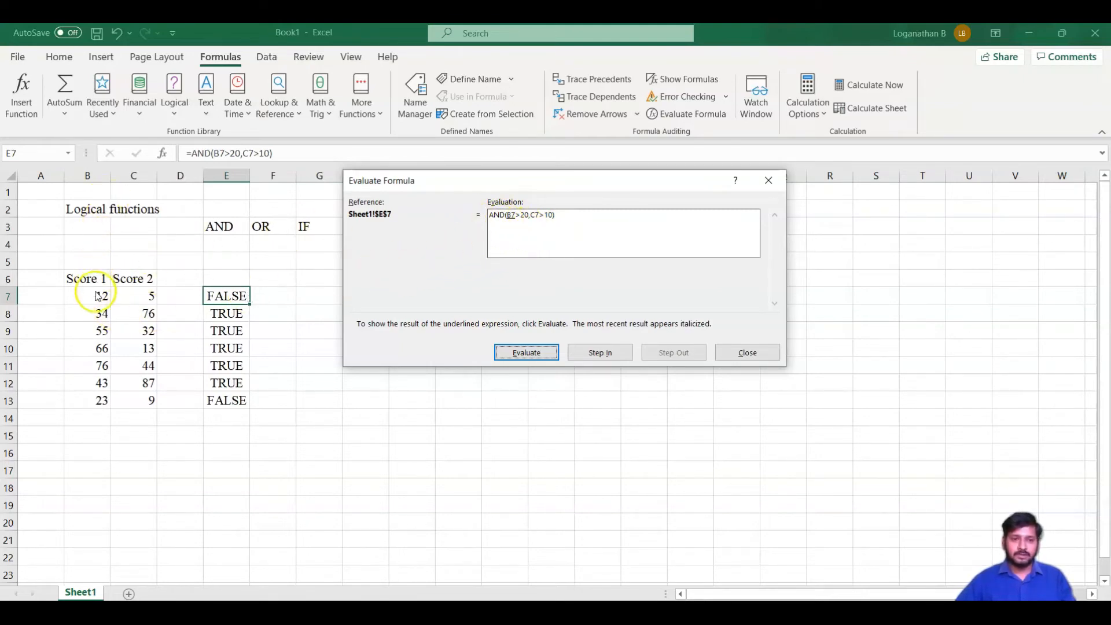
{"action": "left_click", "coordinate": [525, 354]}
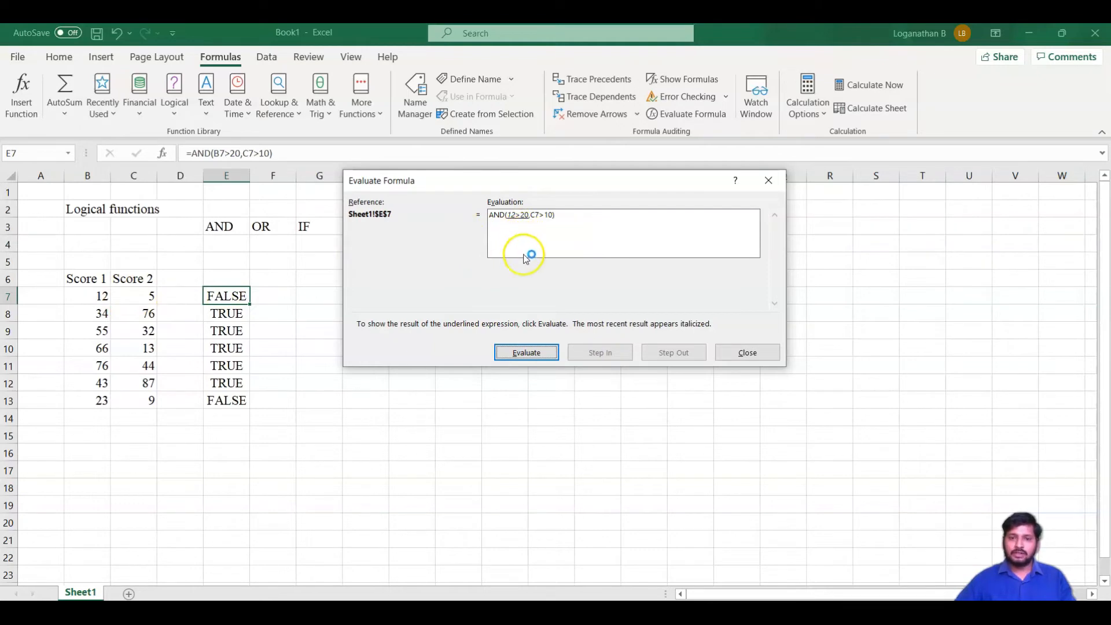
{"action": "left_click", "coordinate": [519, 354]}
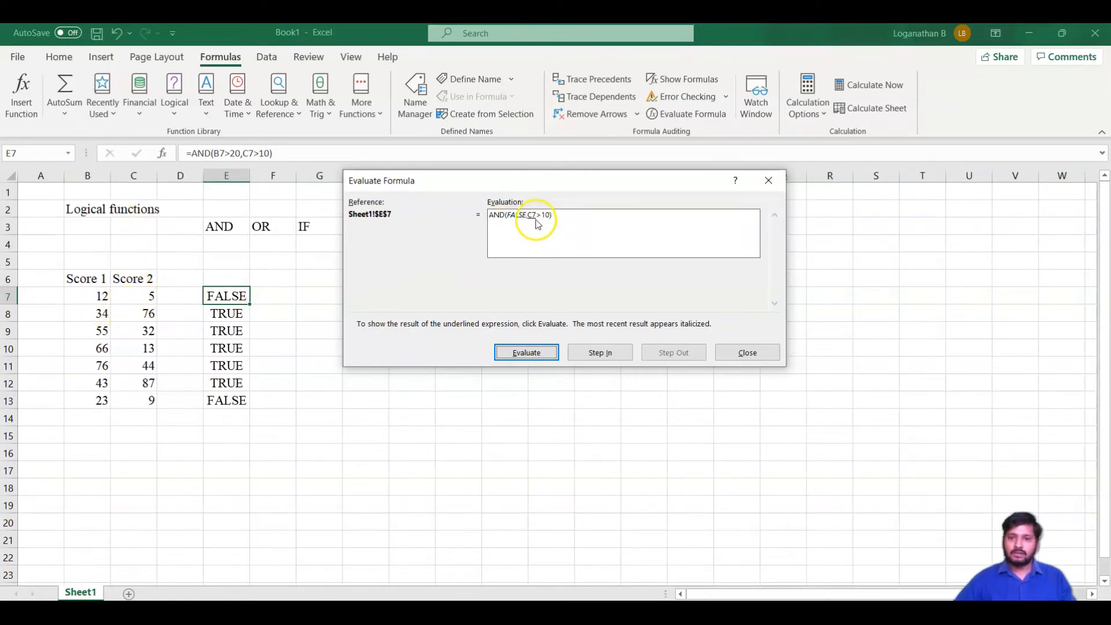
{"action": "left_click", "coordinate": [521, 350]}
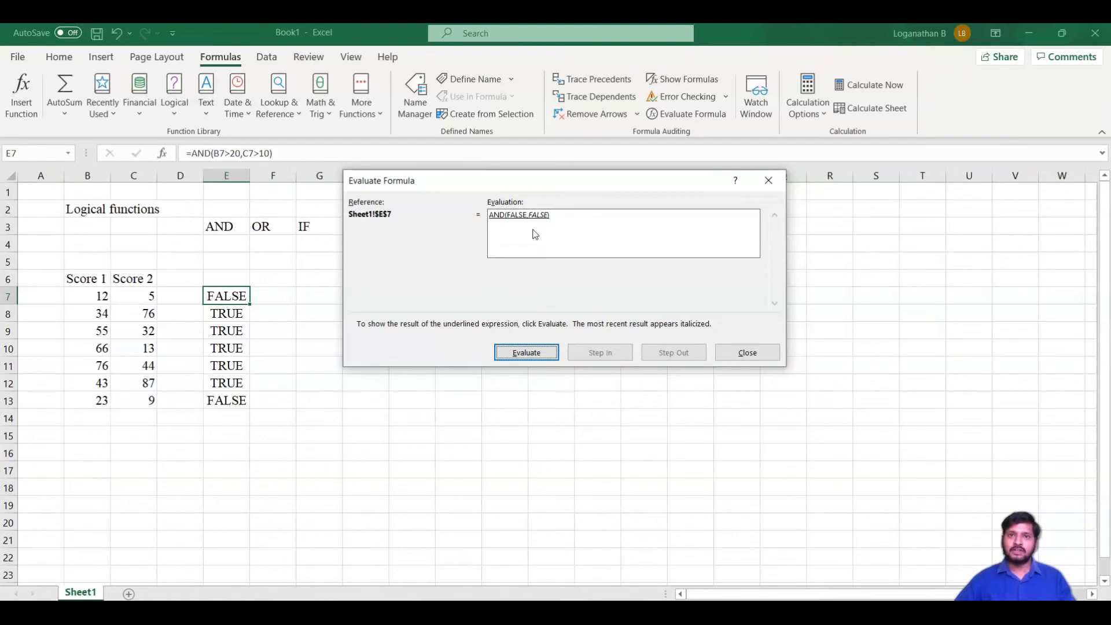
{"action": "left_click", "coordinate": [527, 352]}
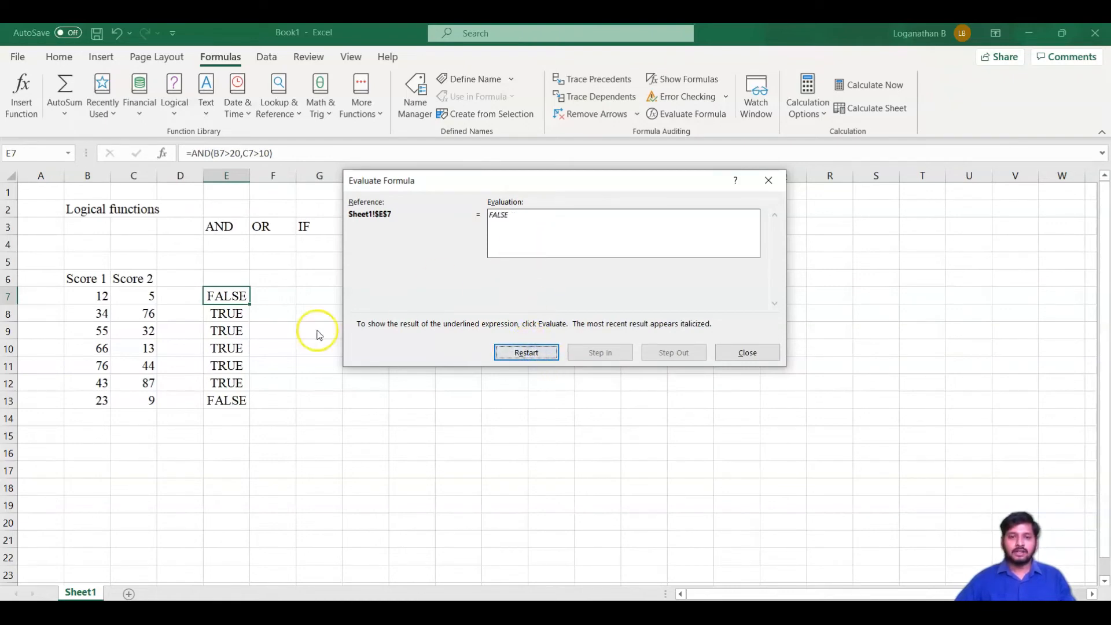
{"action": "left_click", "coordinate": [748, 353]}
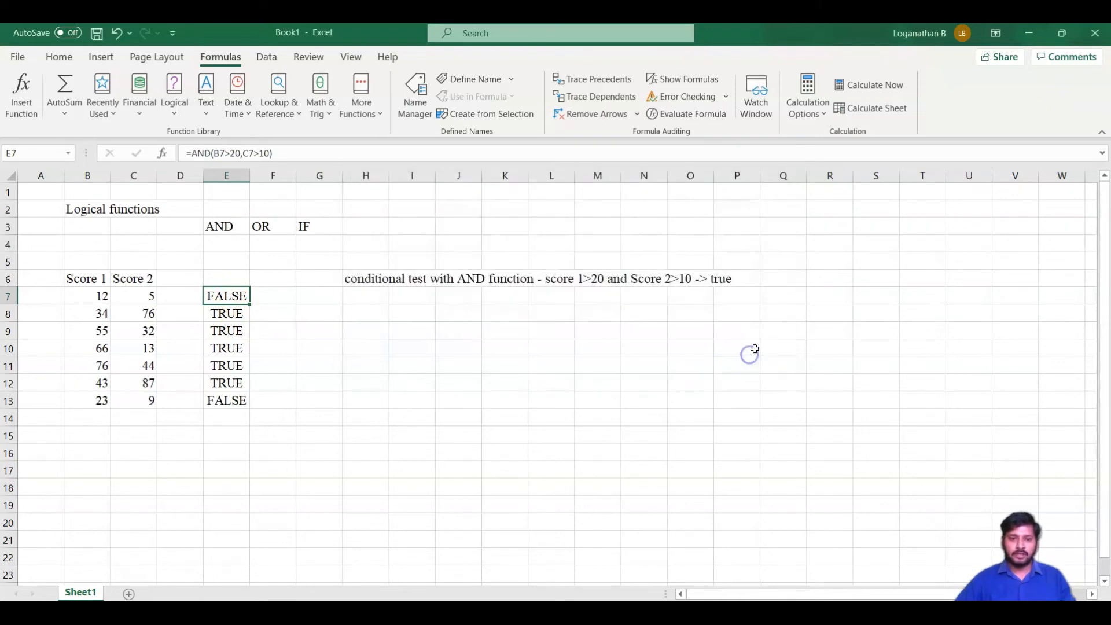
Evaluate the E10 formula step by step with Evaluate Formula, then close the dialog
{"action": "left_click", "coordinate": [237, 346]}
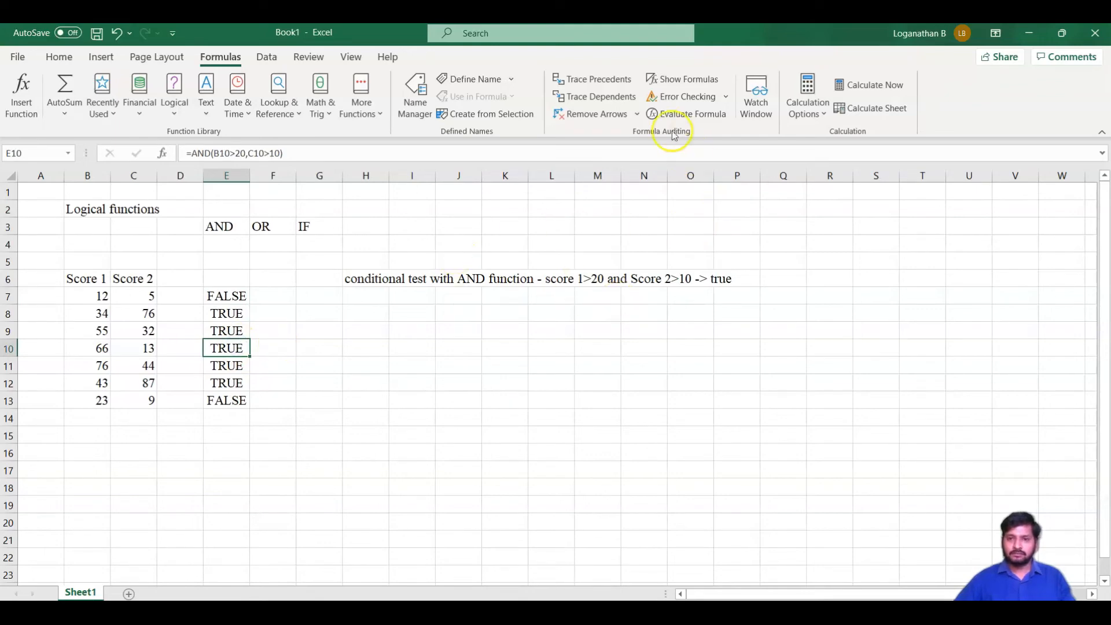
{"action": "left_click", "coordinate": [686, 115]}
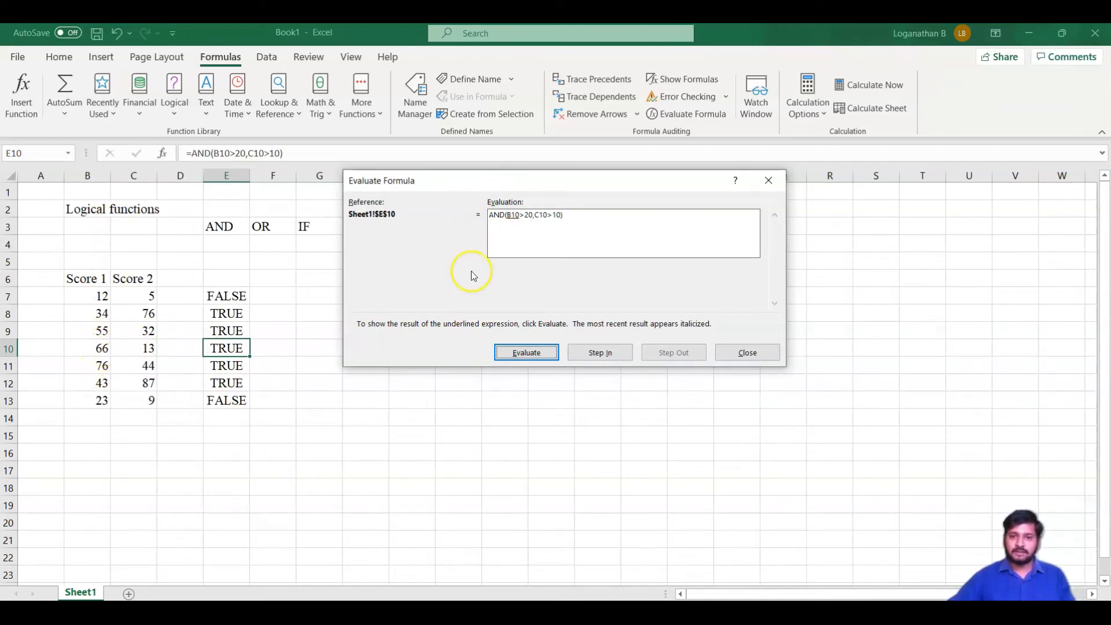
{"action": "left_click", "coordinate": [538, 356]}
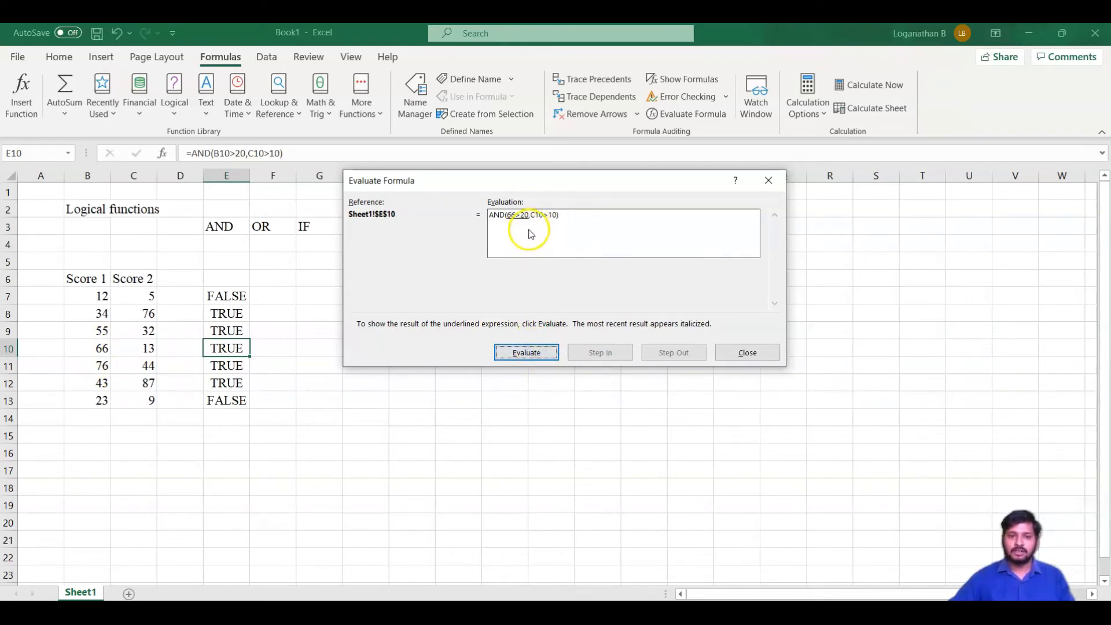
{"action": "left_click", "coordinate": [532, 353]}
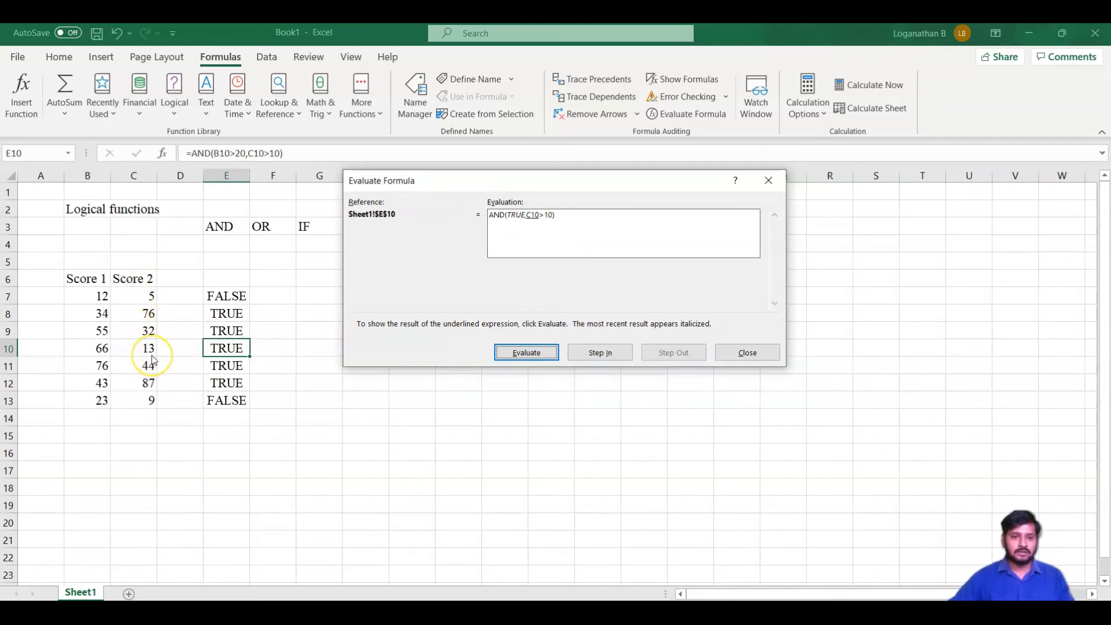
{"action": "left_click", "coordinate": [520, 351]}
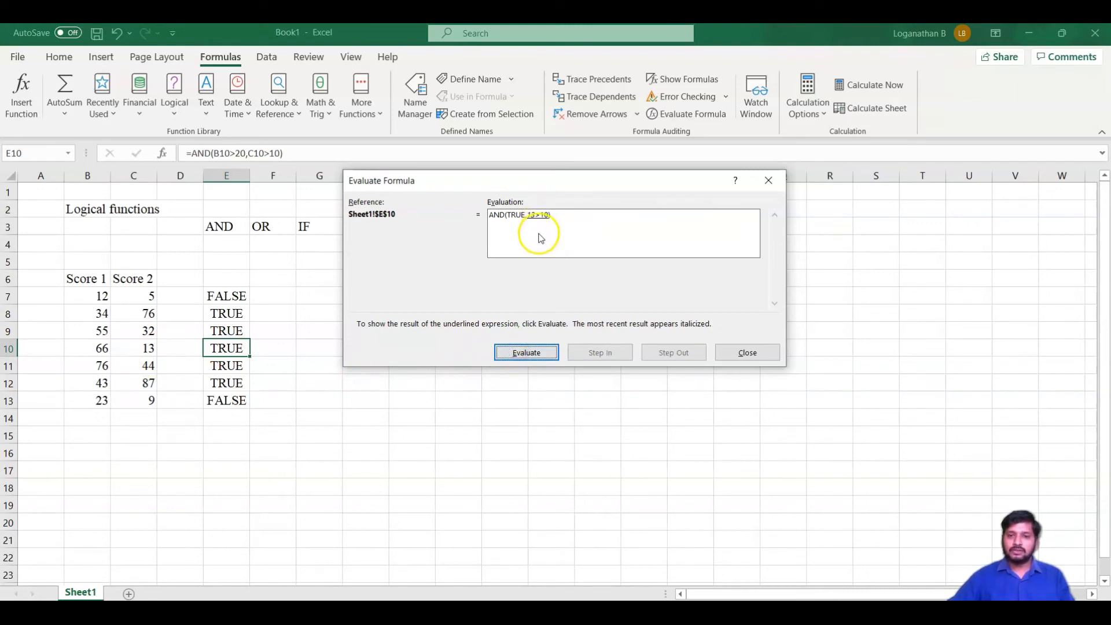
{"action": "left_click", "coordinate": [527, 352]}
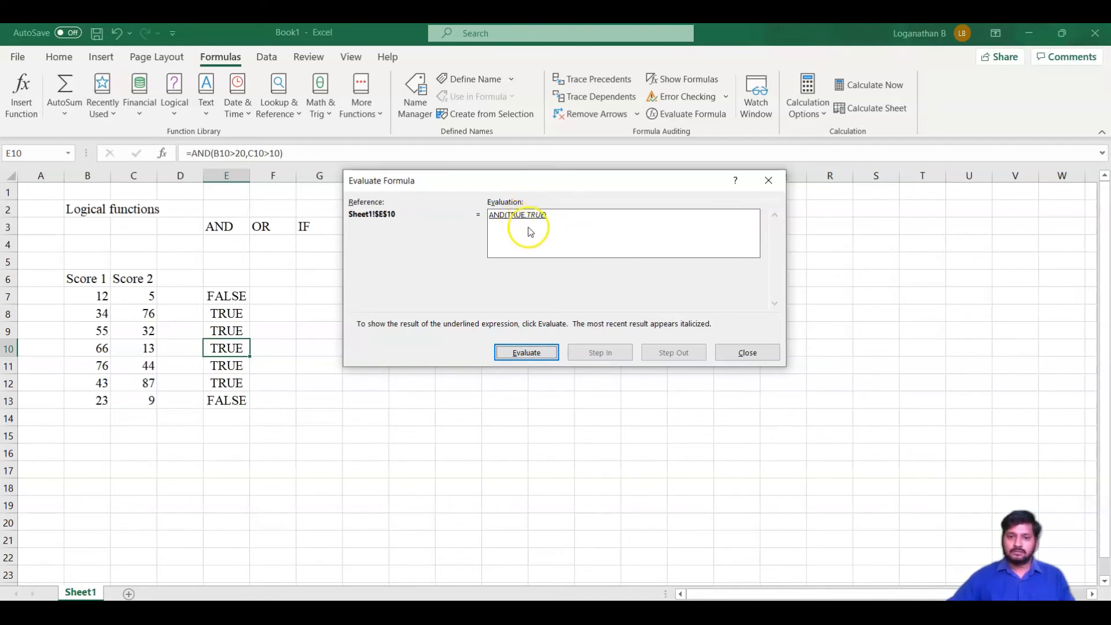
{"action": "left_click", "coordinate": [526, 354]}
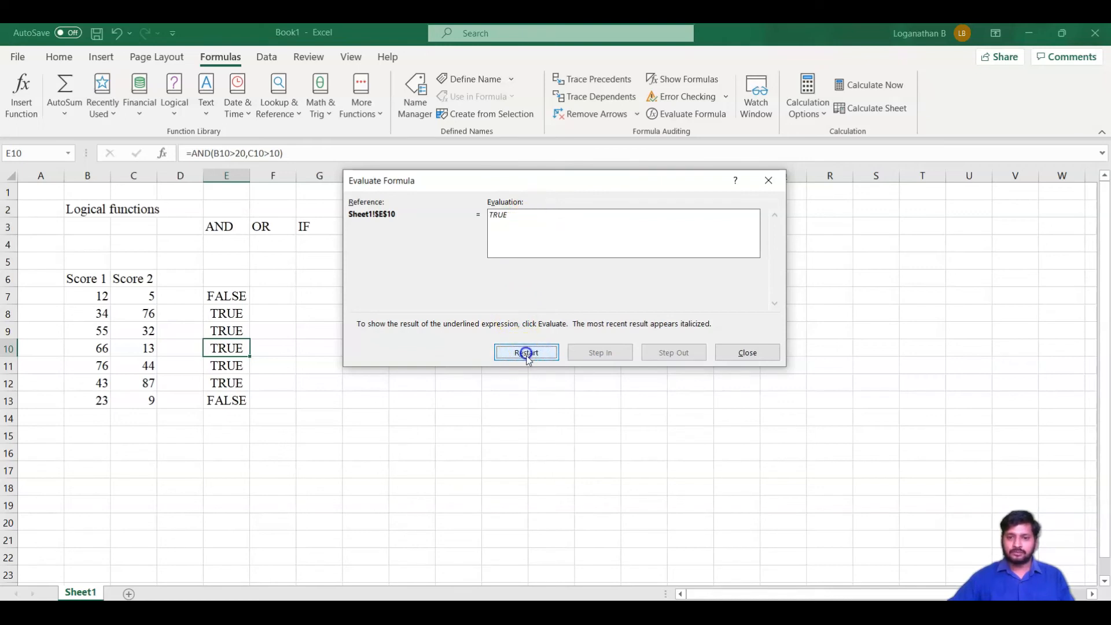
{"action": "left_click", "coordinate": [747, 353]}
Evaluate the E13 formula step by step with Evaluate Formula
{"action": "left_click", "coordinate": [238, 403]}
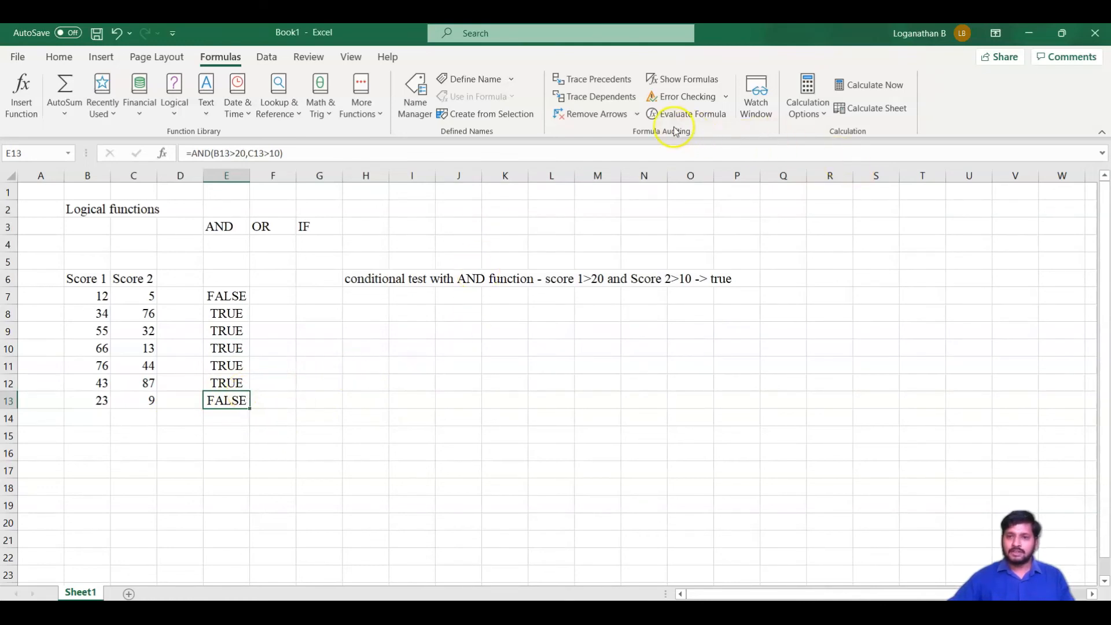
{"action": "left_click", "coordinate": [690, 118]}
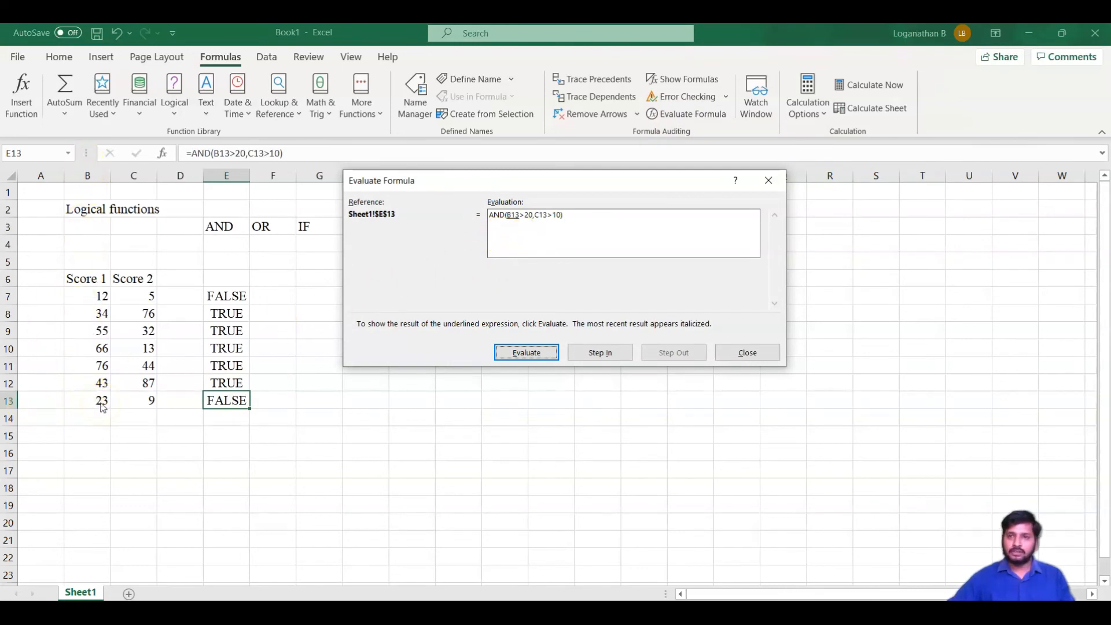
{"action": "left_click", "coordinate": [533, 356]}
{"action": "left_click", "coordinate": [538, 357]}
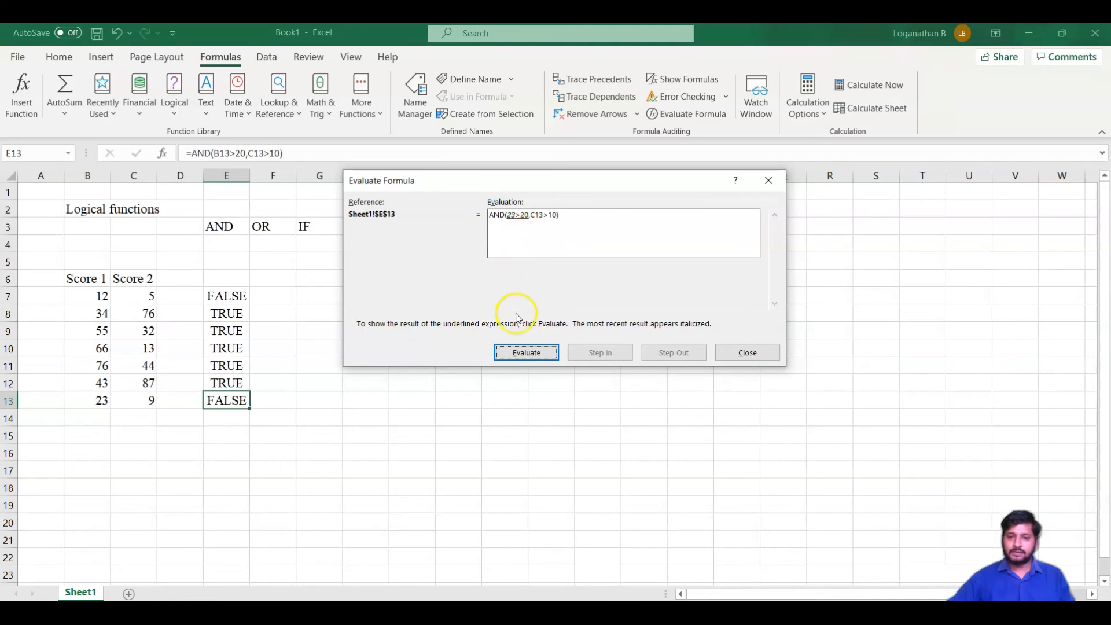
{"action": "left_click", "coordinate": [527, 352]}
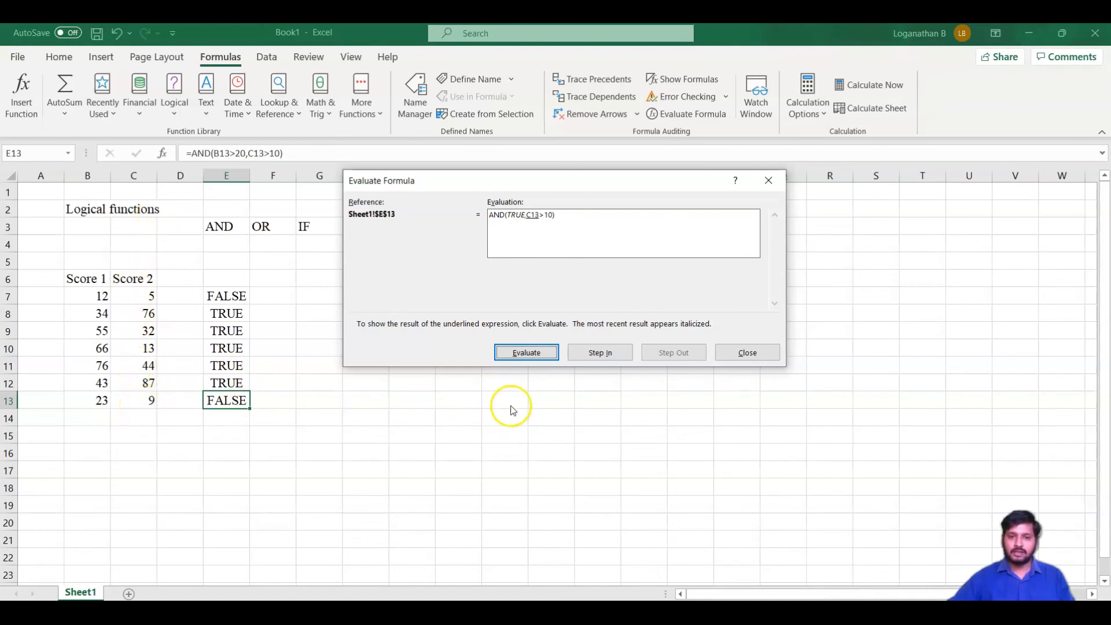
{"action": "left_click", "coordinate": [528, 352]}
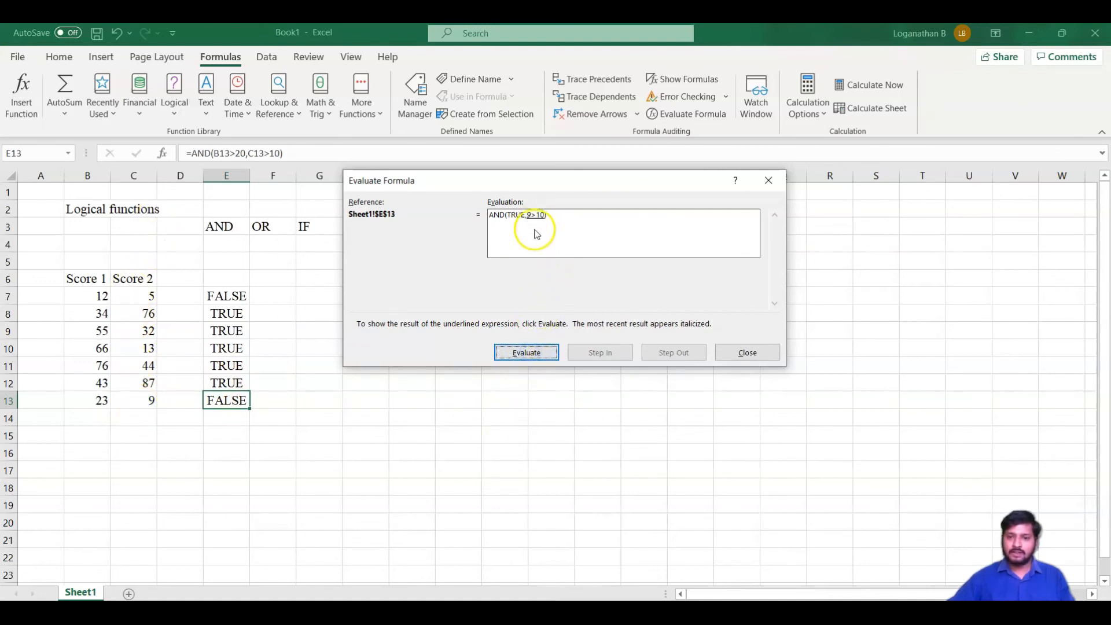
{"action": "left_click", "coordinate": [530, 355]}
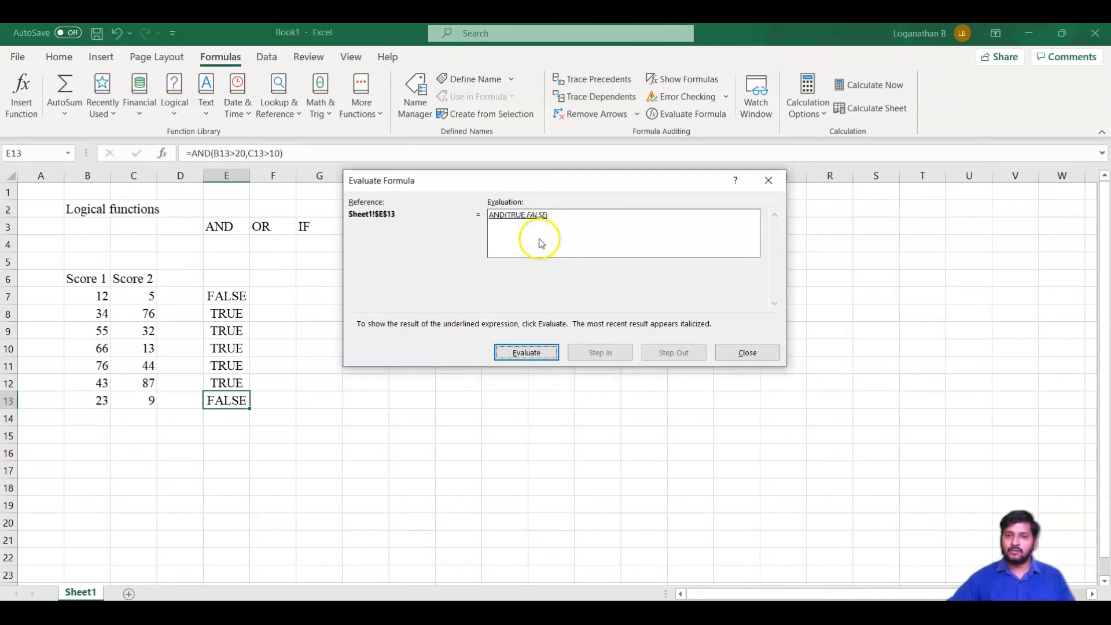
{"action": "left_click", "coordinate": [530, 353]}
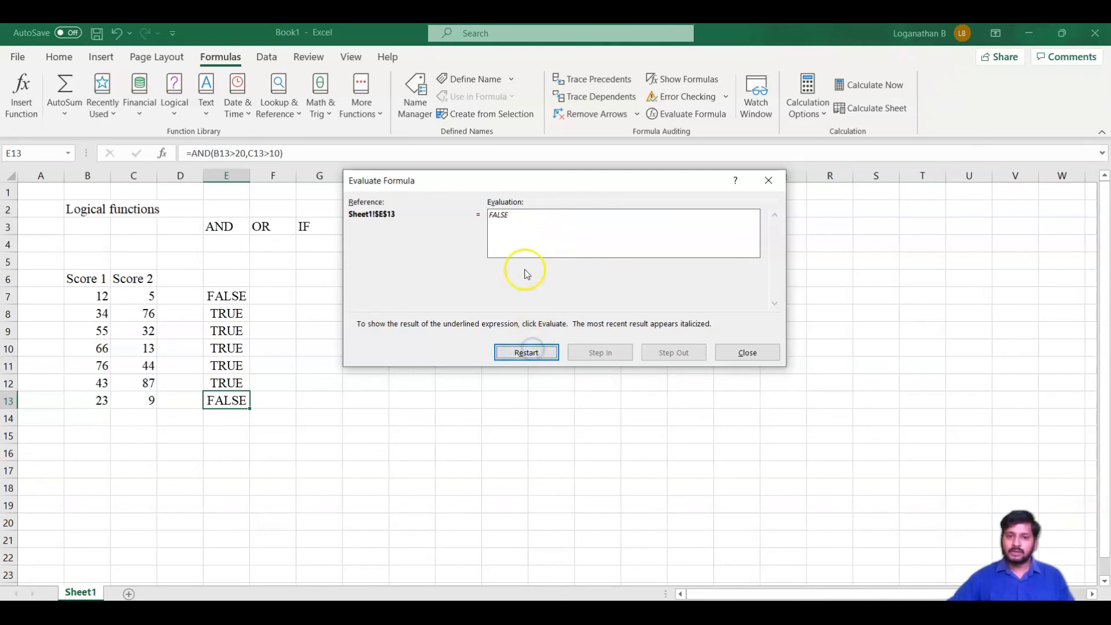